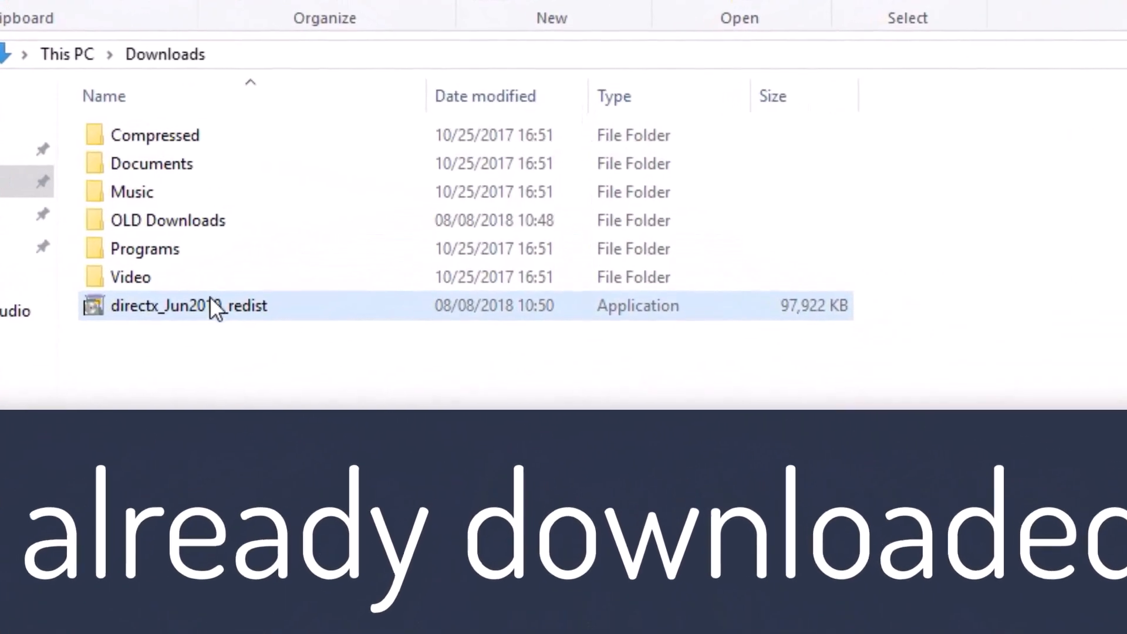
# Create a new folder named "directx offline" in the Downloads folder
pyautogui.click(210, 302)
pyautogui.click(329, 428)
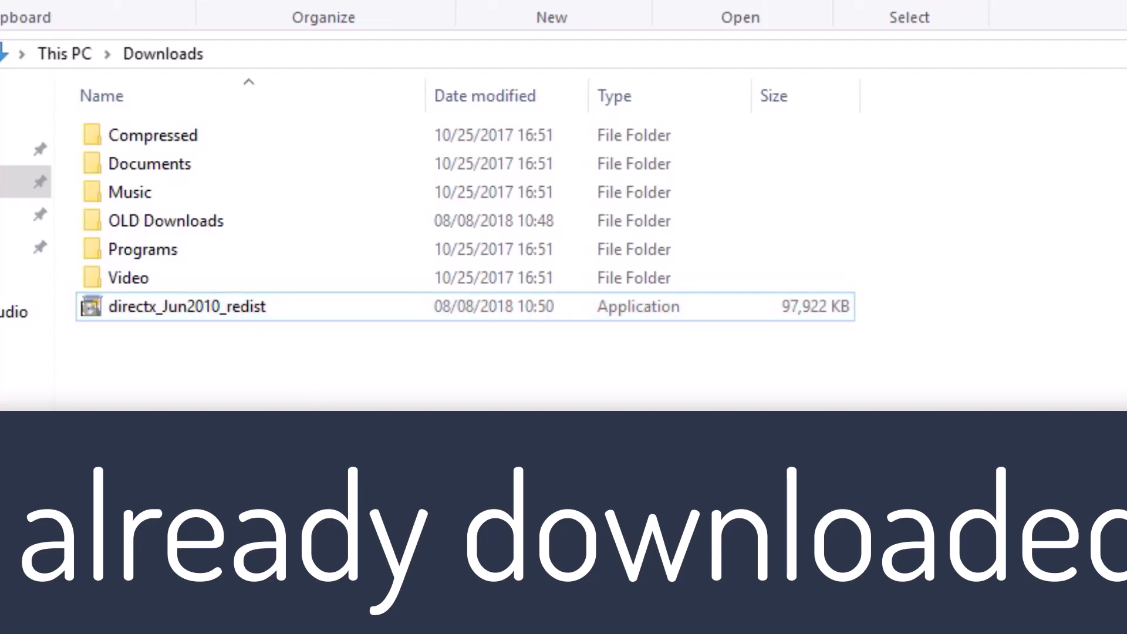
pyautogui.hotkey('ctrl', 'shift', 'n')
pyautogui.write('dire')
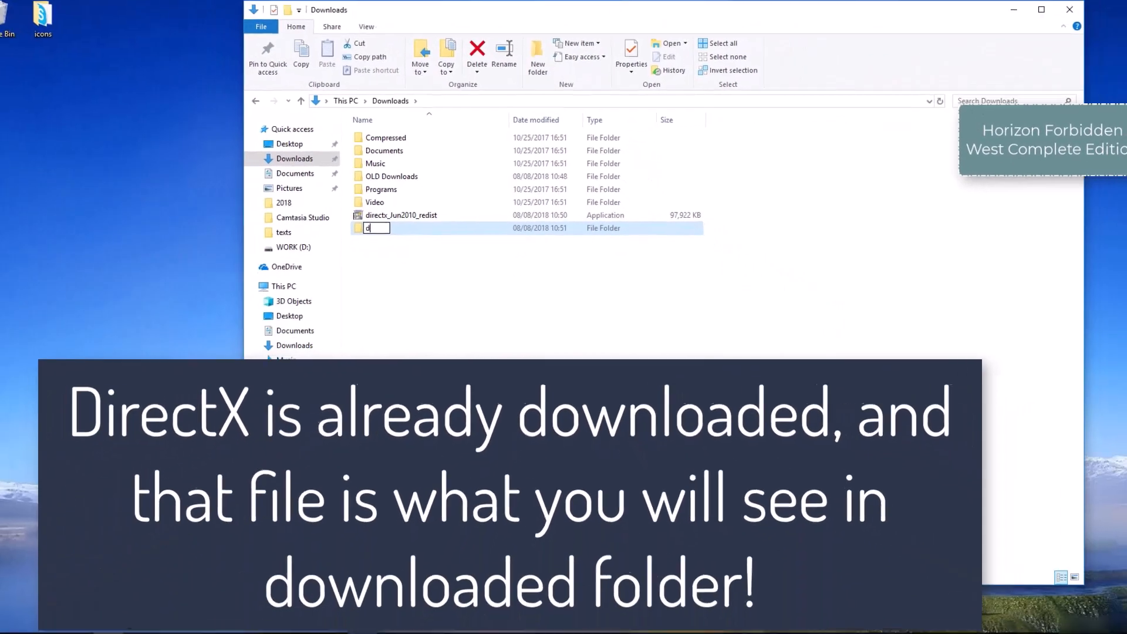
pyautogui.write('c')
pyautogui.press('BackSpace')
pyautogui.write('ctx o')
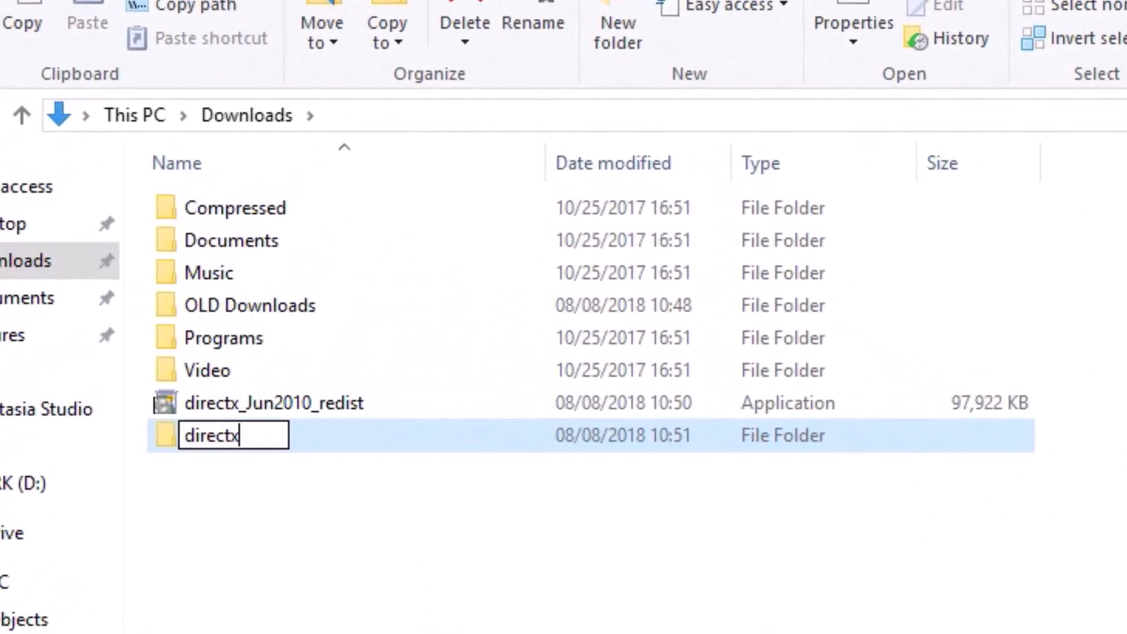
pyautogui.write('ffline')
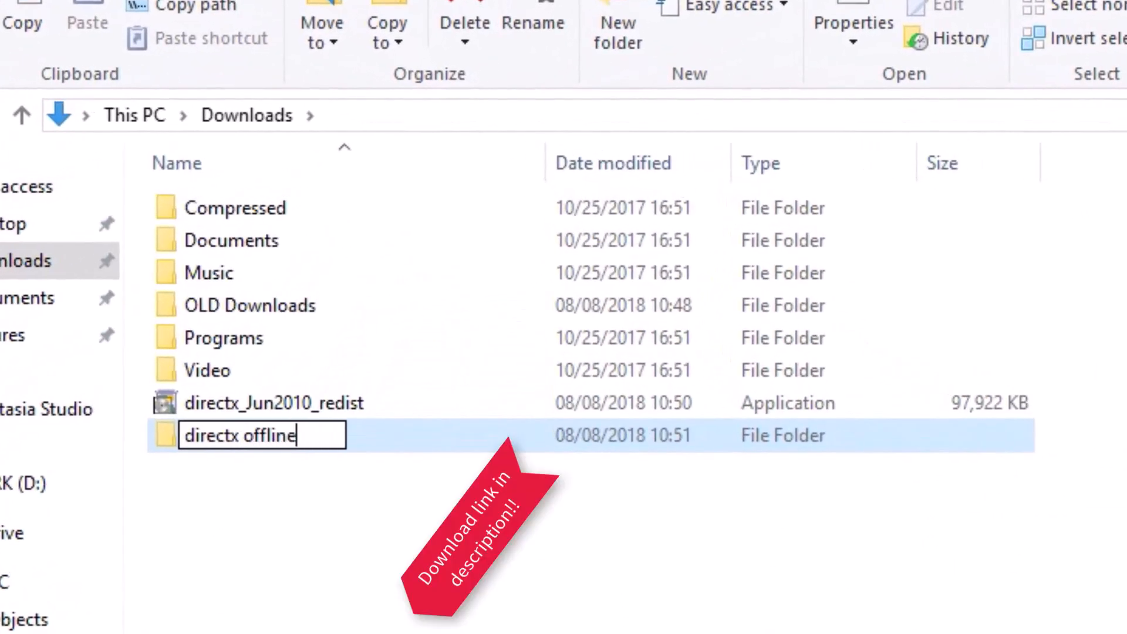
pyautogui.press('Return')
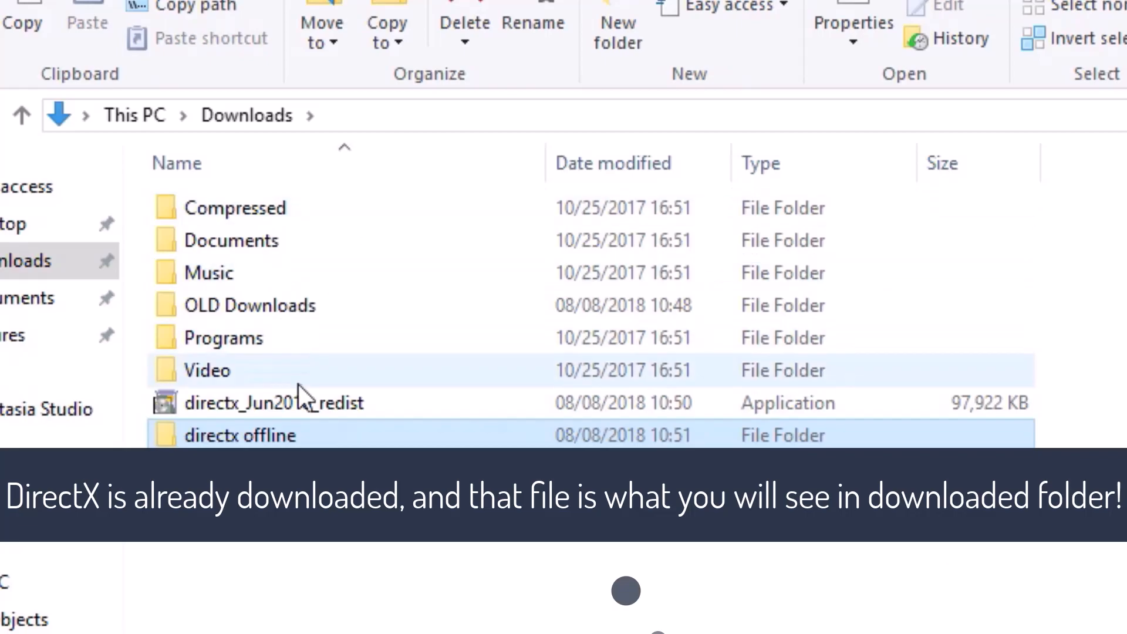
# Run the directx_Jun2010_redist installer from Downloads and accept its license agreement
pyautogui.click(305, 404)
pyautogui.doubleClick(333, 363)
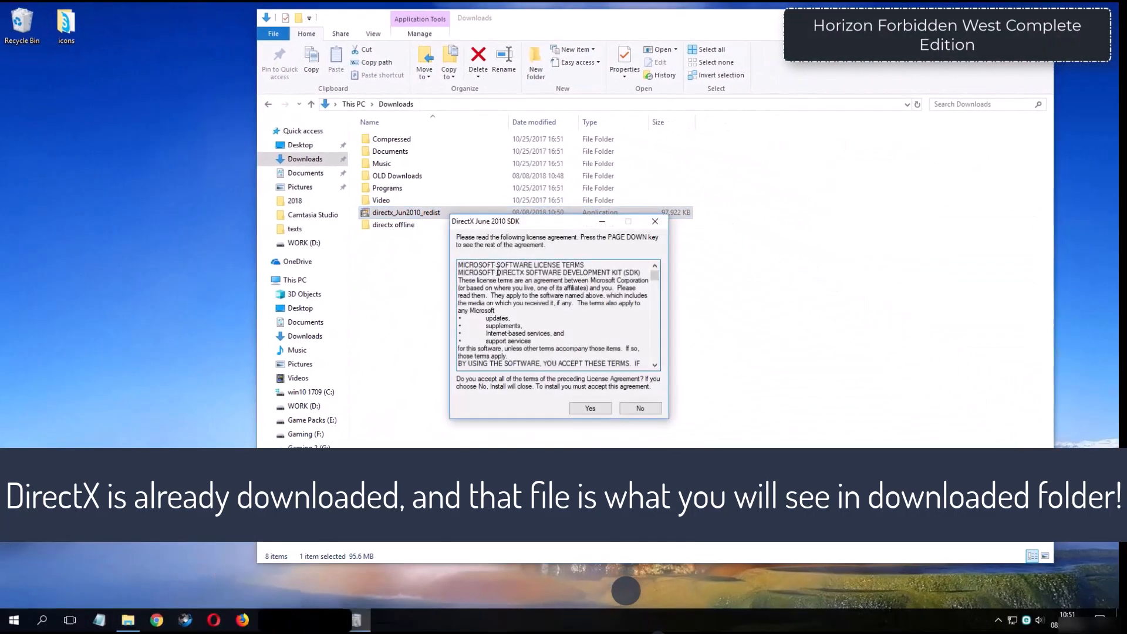
pyautogui.click(583, 408)
# Choose the "directx offline" folder inside Downloads as the extraction location and extract the DirectX files there
pyautogui.click(628, 324)
pyautogui.click(548, 255)
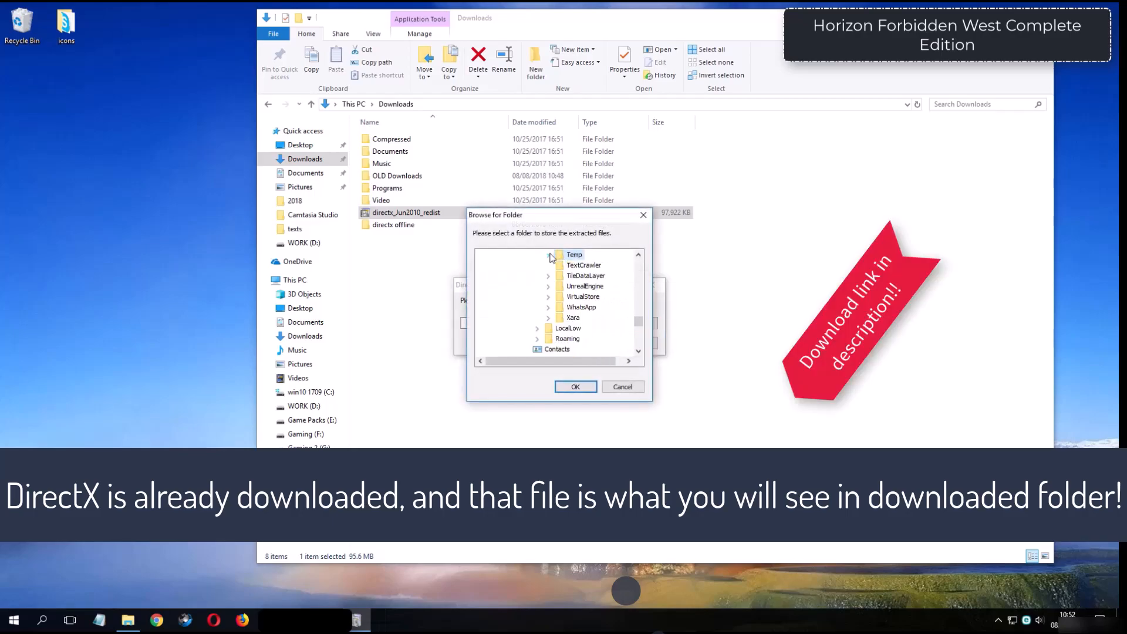
pyautogui.scroll(-4, 551, 308)
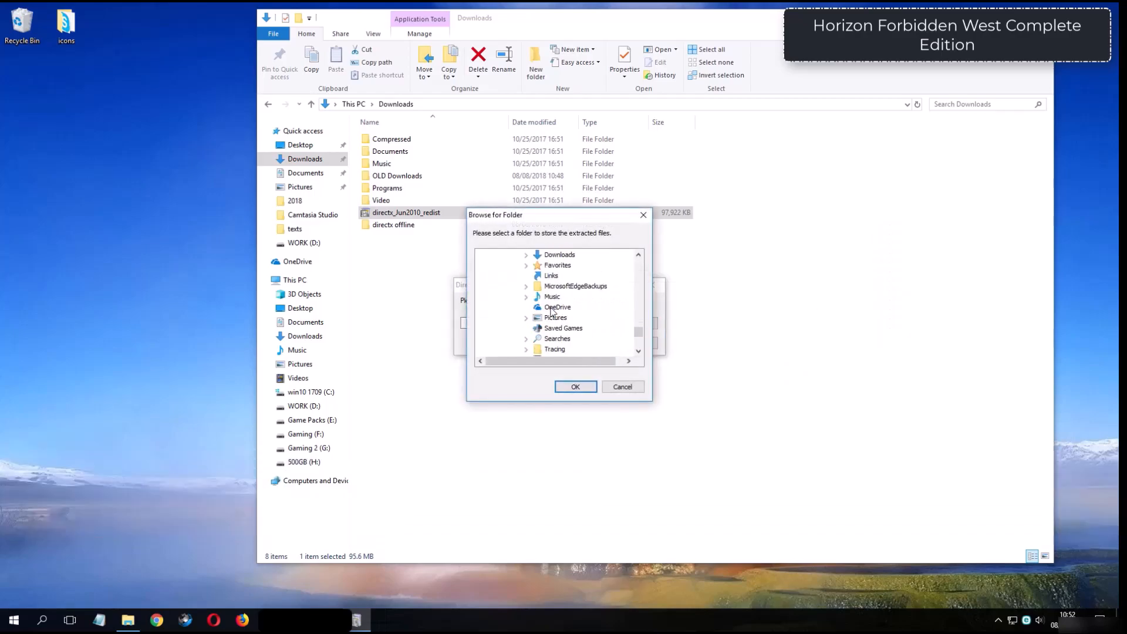
pyautogui.doubleClick(559, 256)
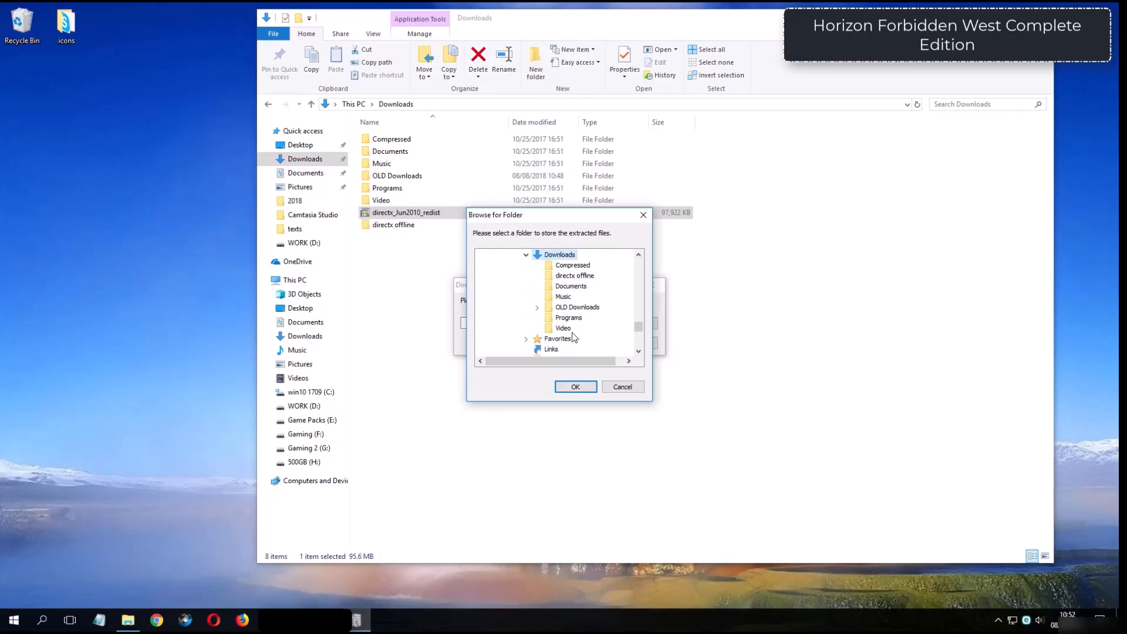
pyautogui.click(572, 277)
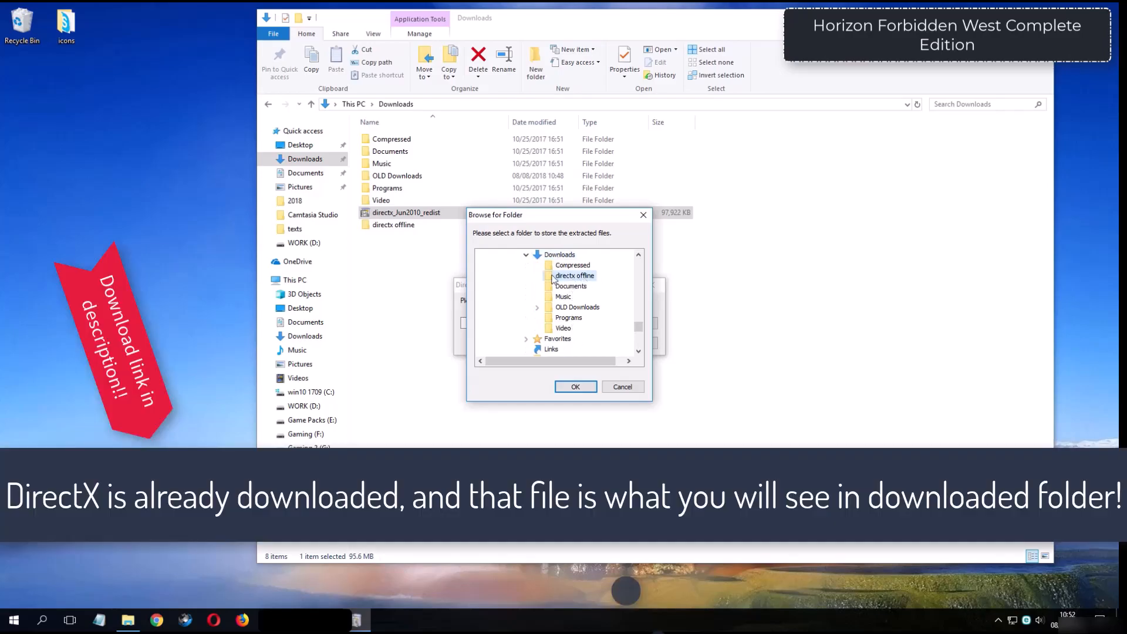
pyautogui.click(581, 387)
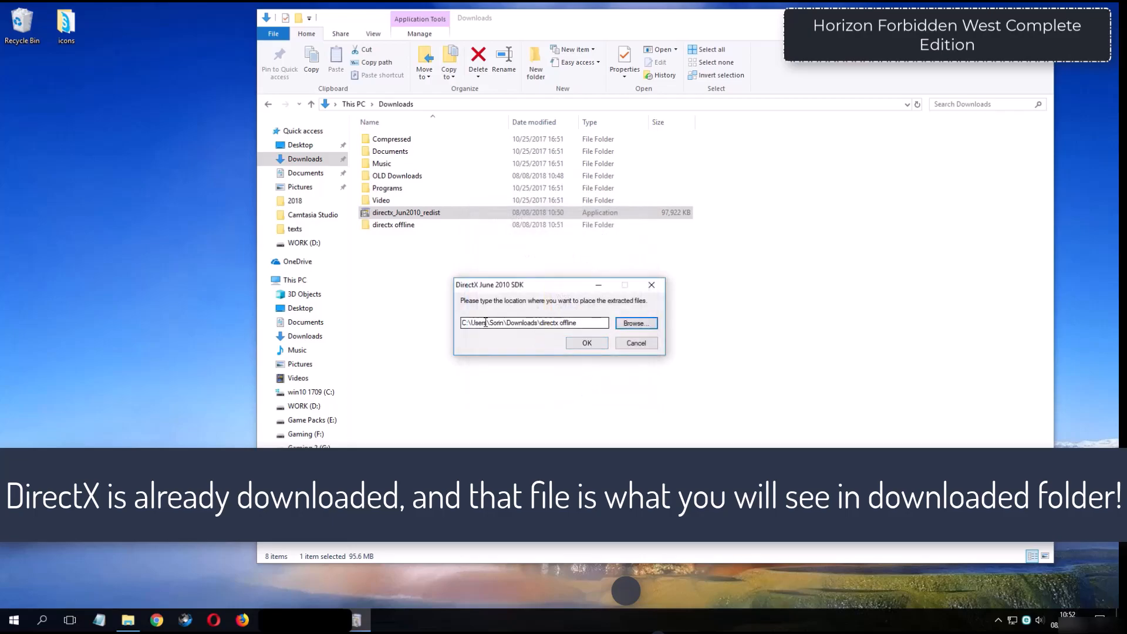
pyautogui.click(587, 343)
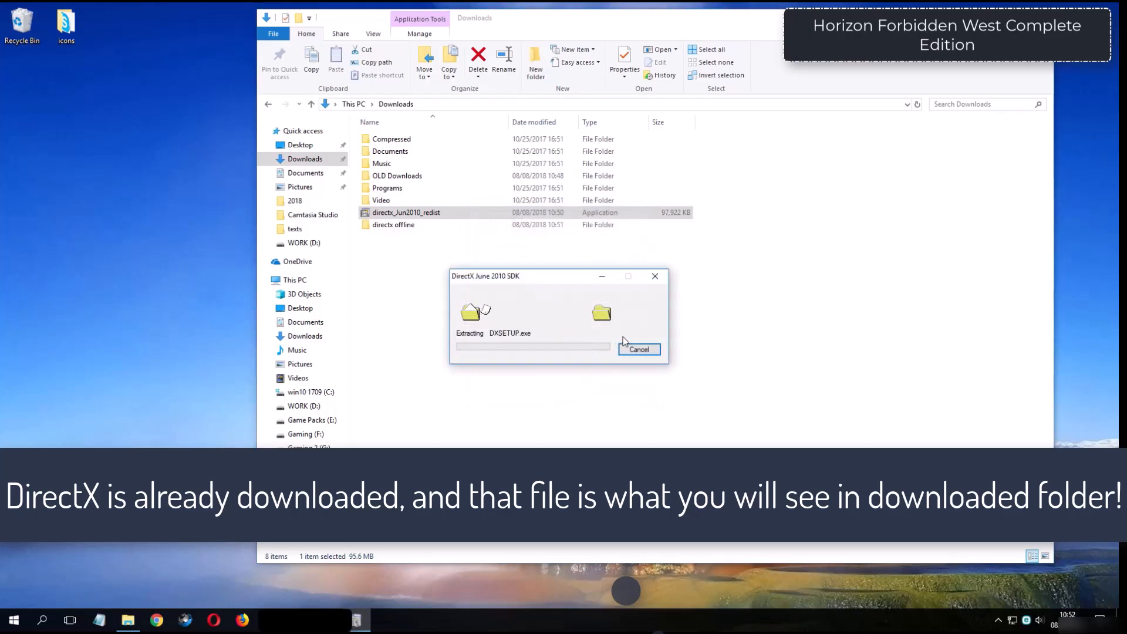
# Open the "directx offline" folder and launch the DXSETUP application
pyautogui.click(418, 226)
pyautogui.doubleClick(420, 227)
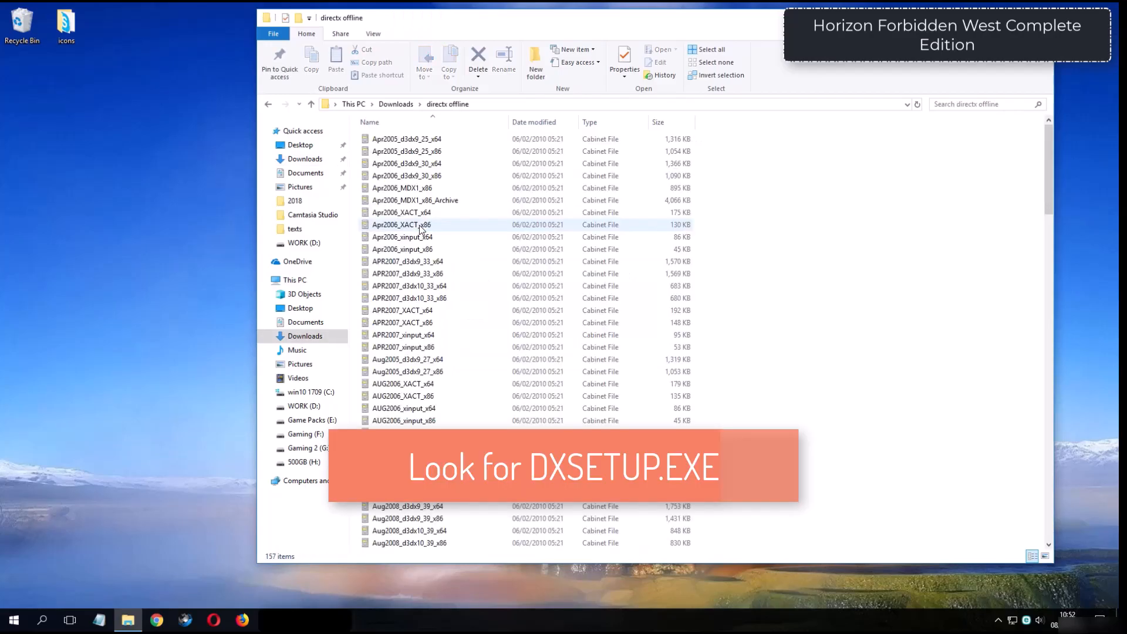
pyautogui.moveTo(1048, 177); pyautogui.dragTo(1047, 302)
pyautogui.click(452, 321)
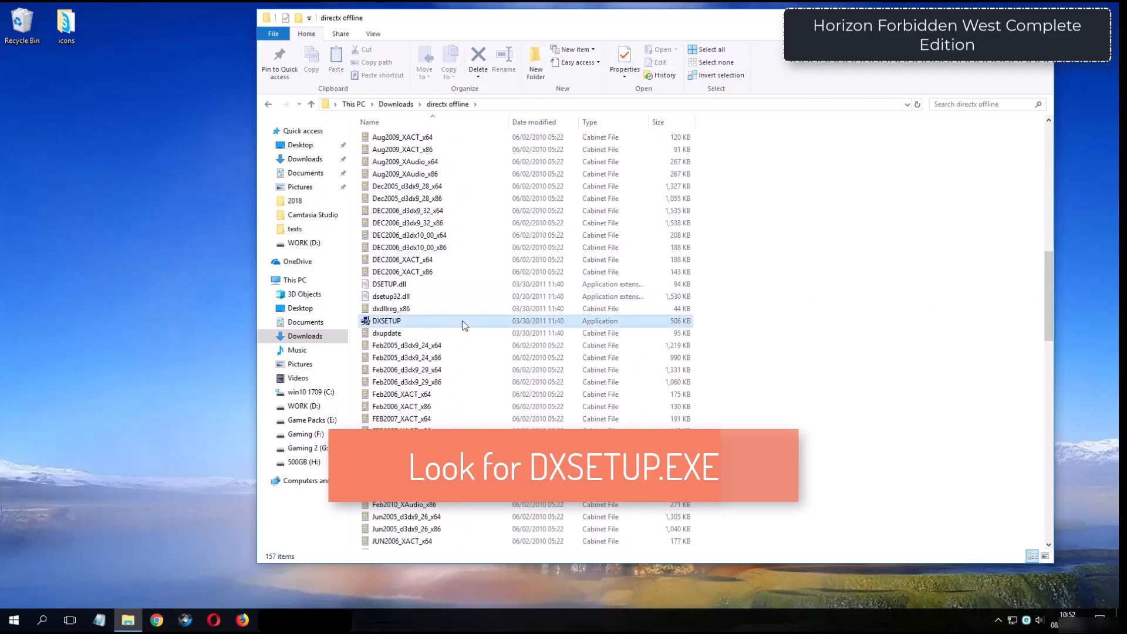
pyautogui.doubleClick(455, 321)
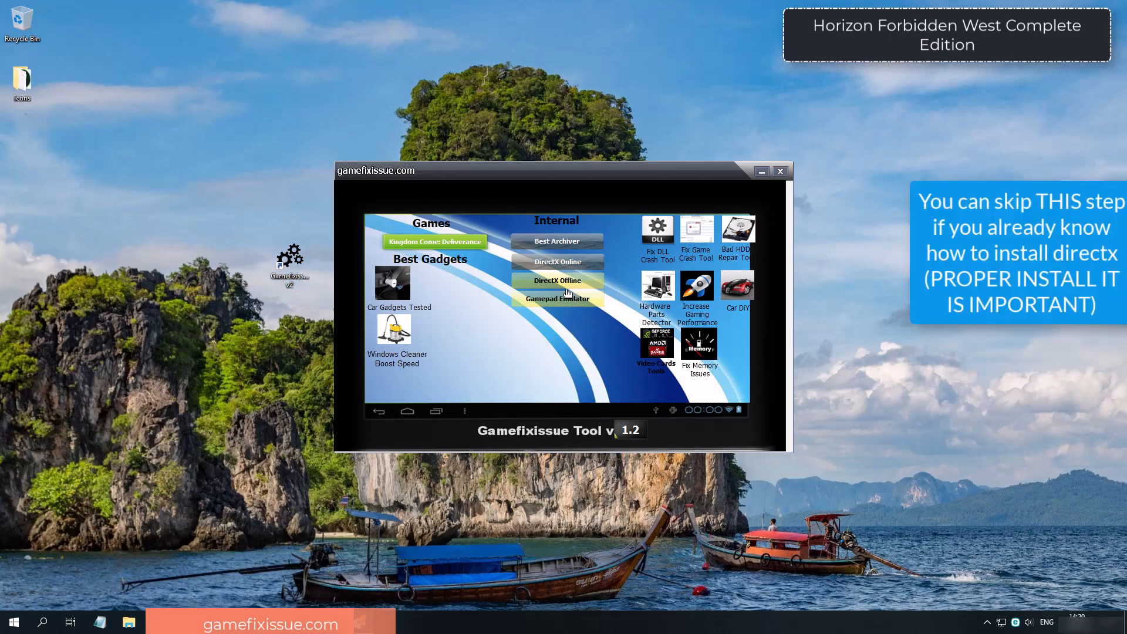
# In Gamefixissue Tool, run the DirectX Offline installation through to completion, accepting the agreement, and close the tool
pyautogui.click(565, 283)
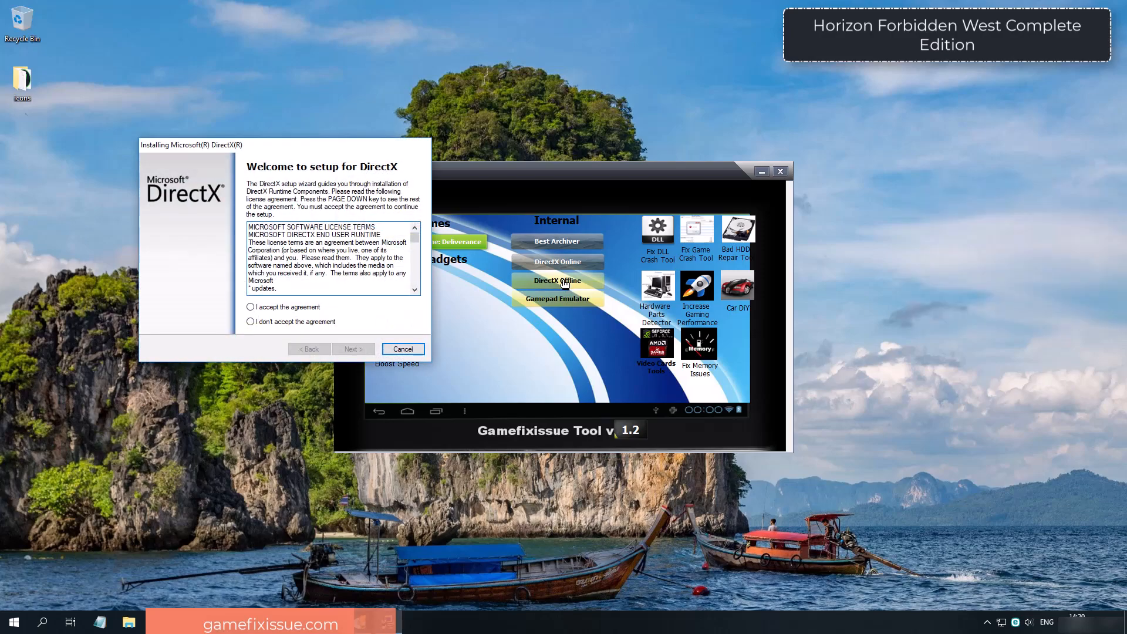
pyautogui.hotkey('alt', 'a')
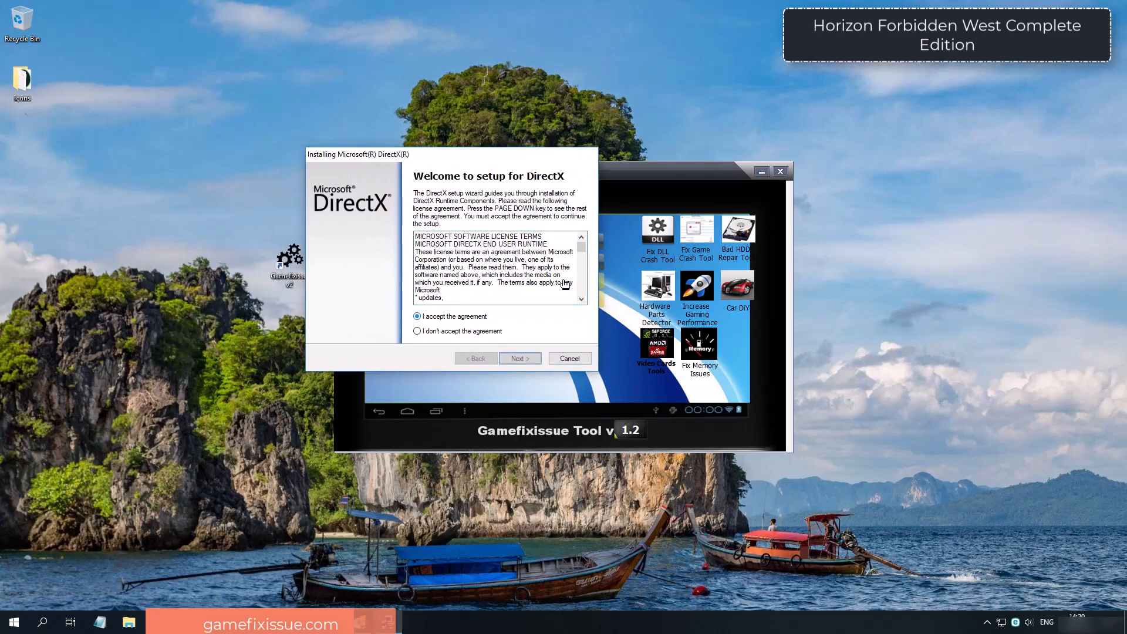
pyautogui.hotkey('alt', 'n')
pyautogui.press('Return')
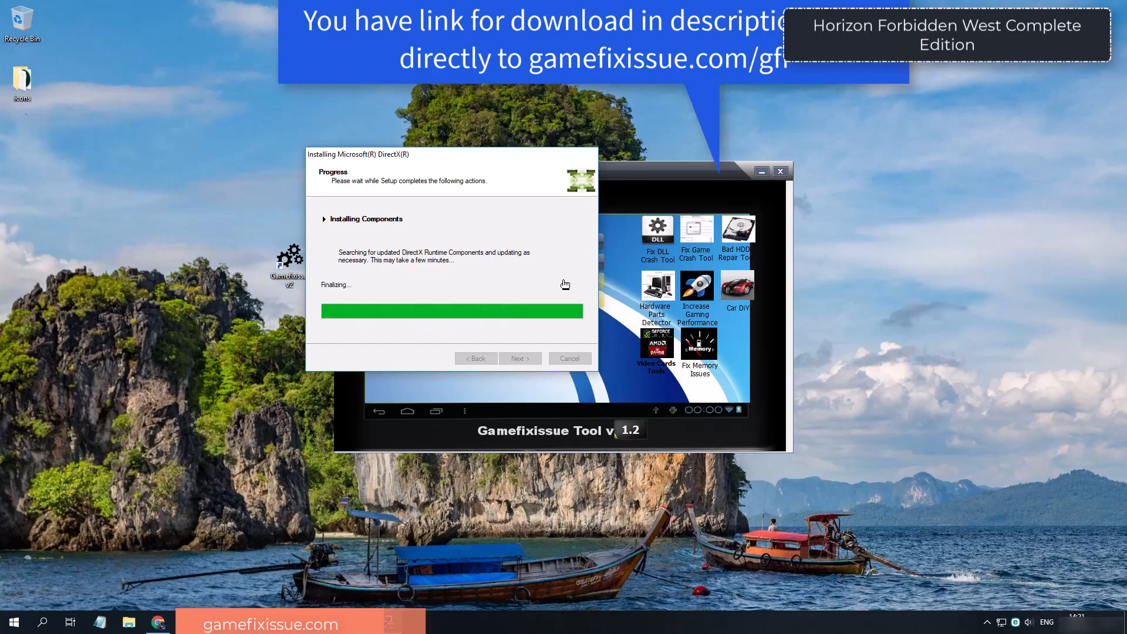
pyautogui.click(520, 358)
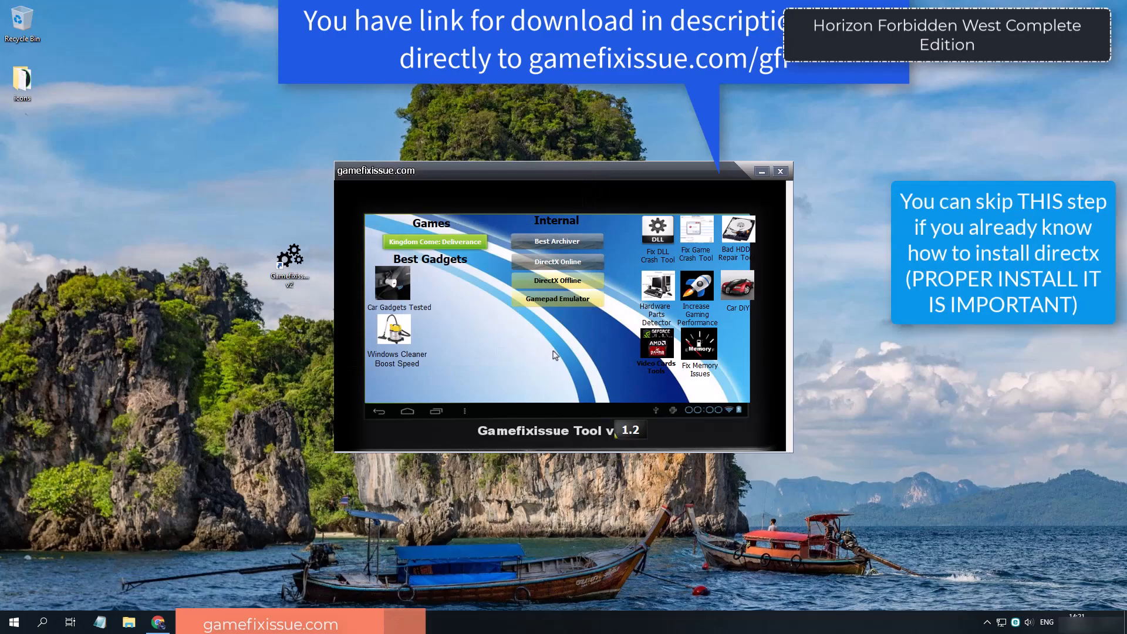
pyautogui.click(780, 172)
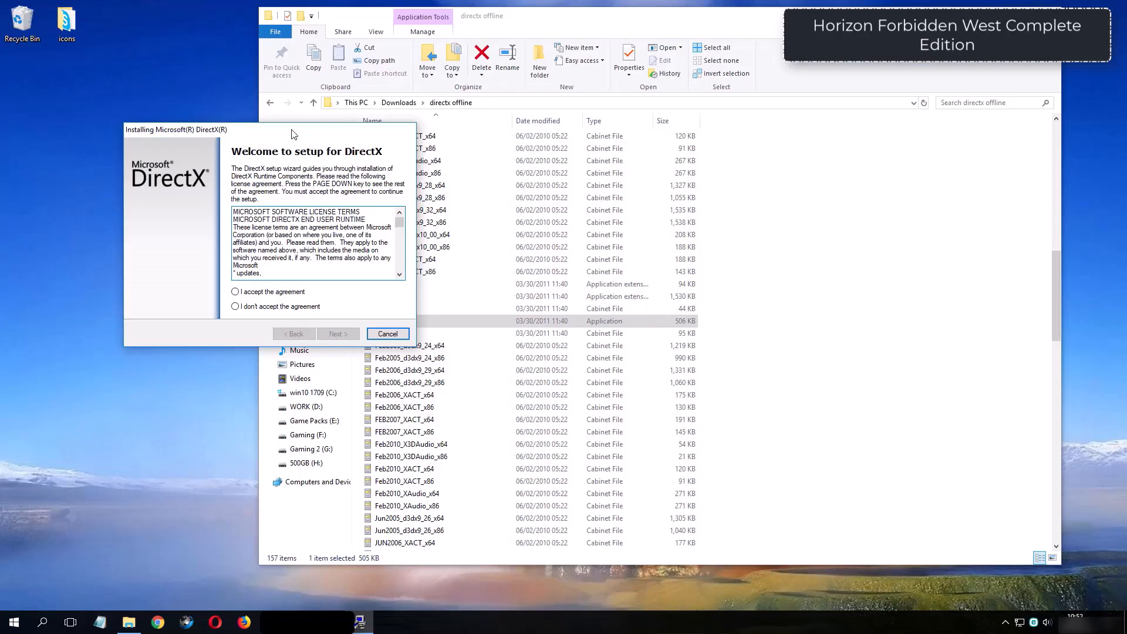
# Accept the agreement in the DXSETUP wizard, install the DirectX runtime components and finish the setup
pyautogui.moveTo(294, 135); pyautogui.dragTo(539, 140)
pyautogui.click(524, 298)
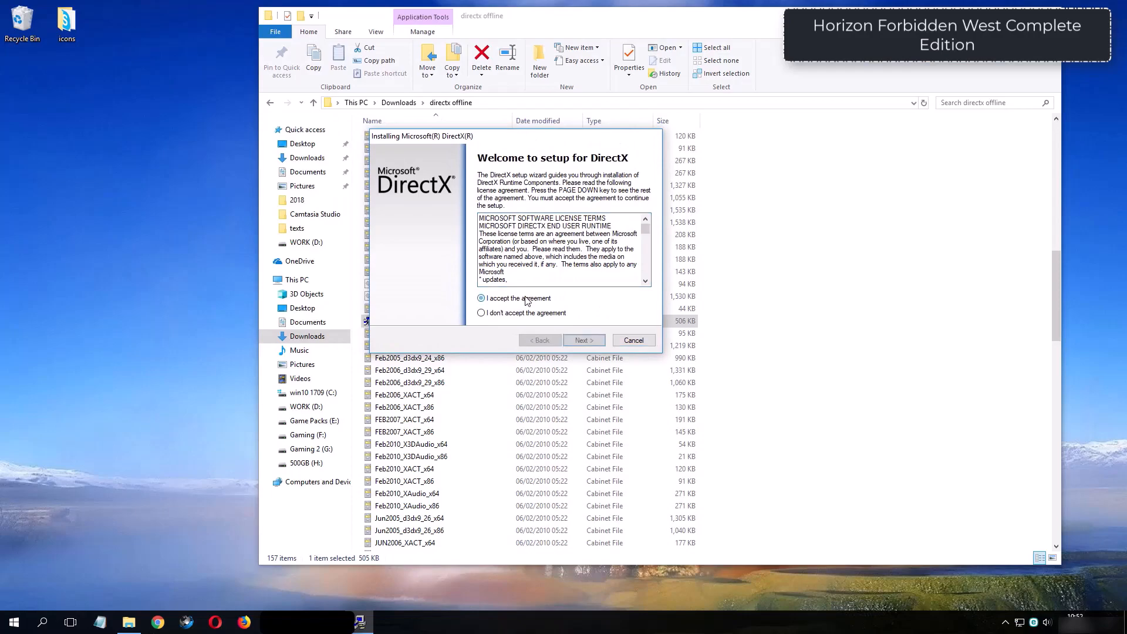
pyautogui.click(578, 343)
pyautogui.click(582, 344)
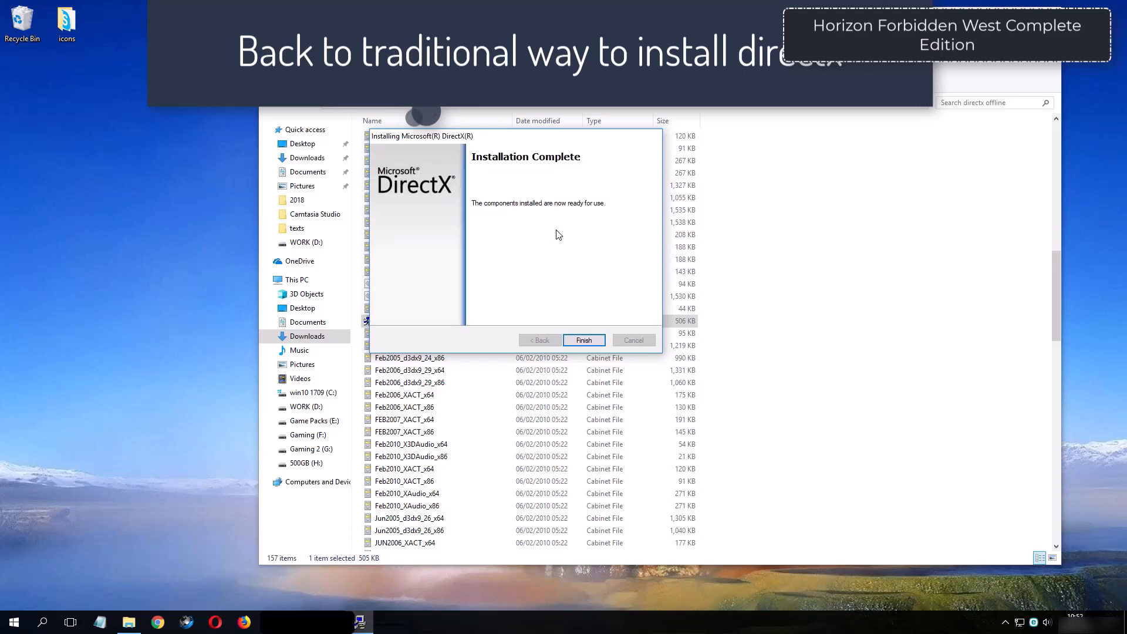
pyautogui.click(582, 340)
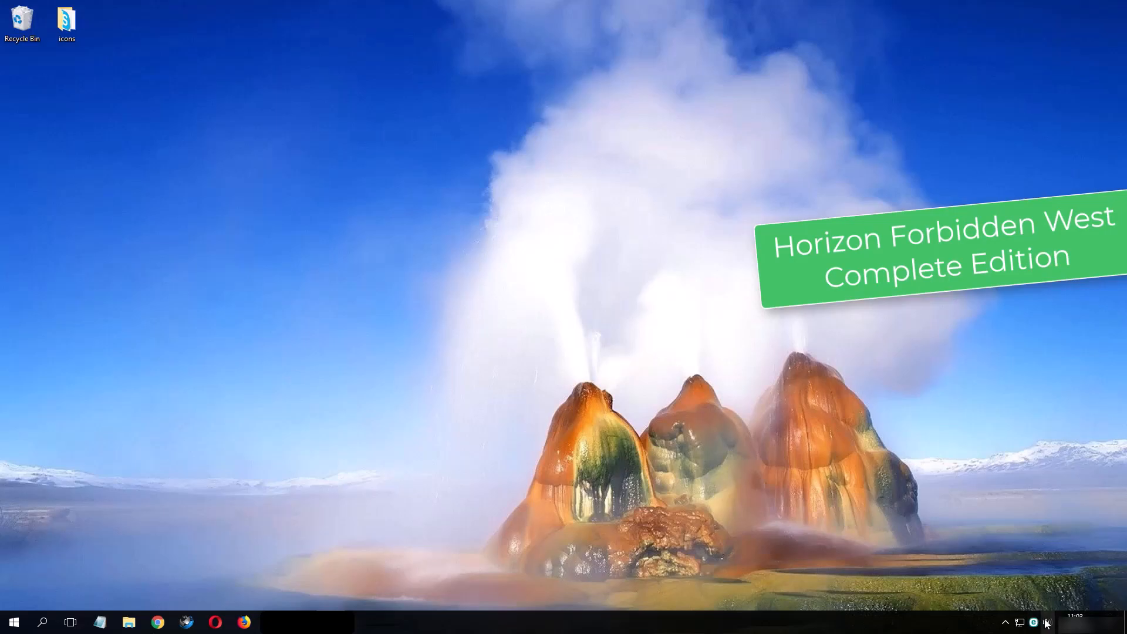
# Open the advanced properties of the default Speakers device from the Windows playback devices
pyautogui.rightClick(1045, 623)
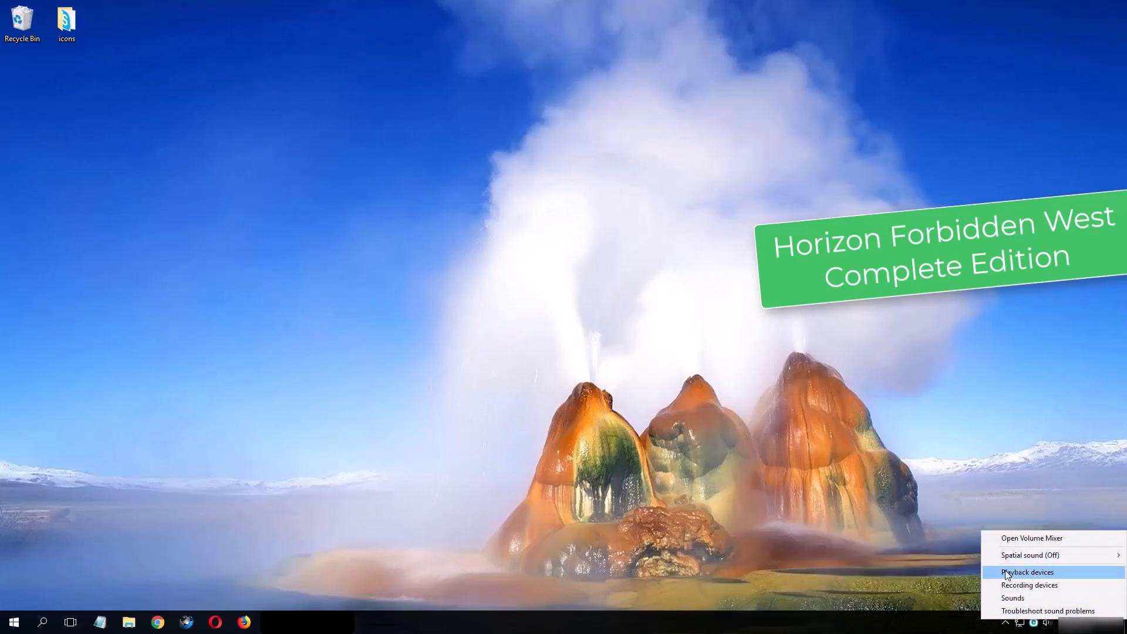
pyautogui.click(1028, 574)
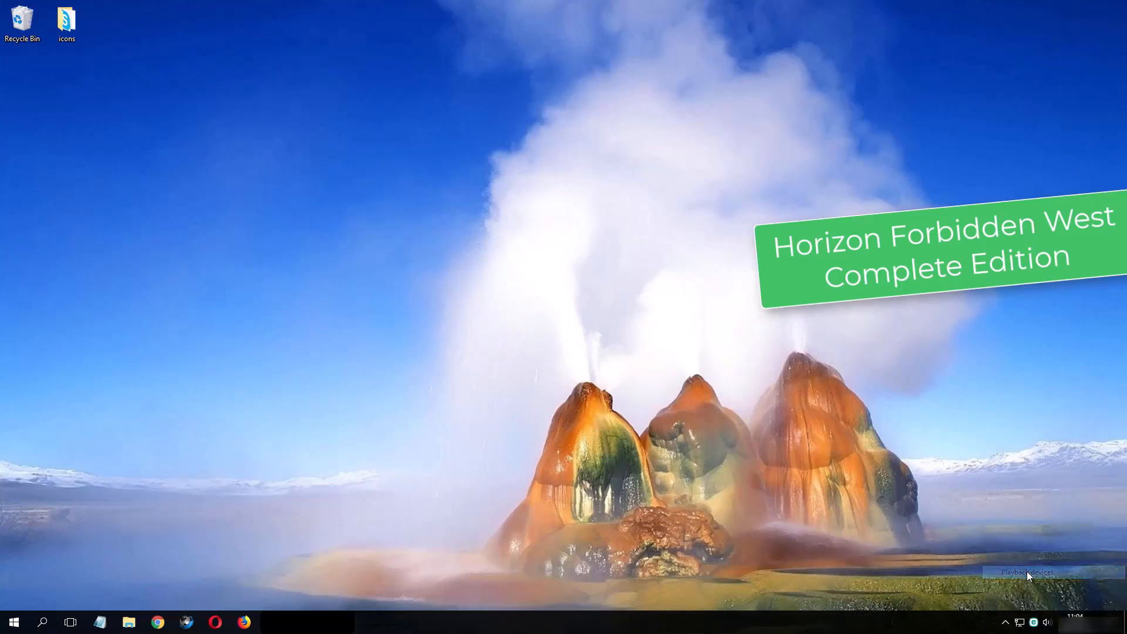
pyautogui.moveTo(193, 88); pyautogui.dragTo(452, 138)
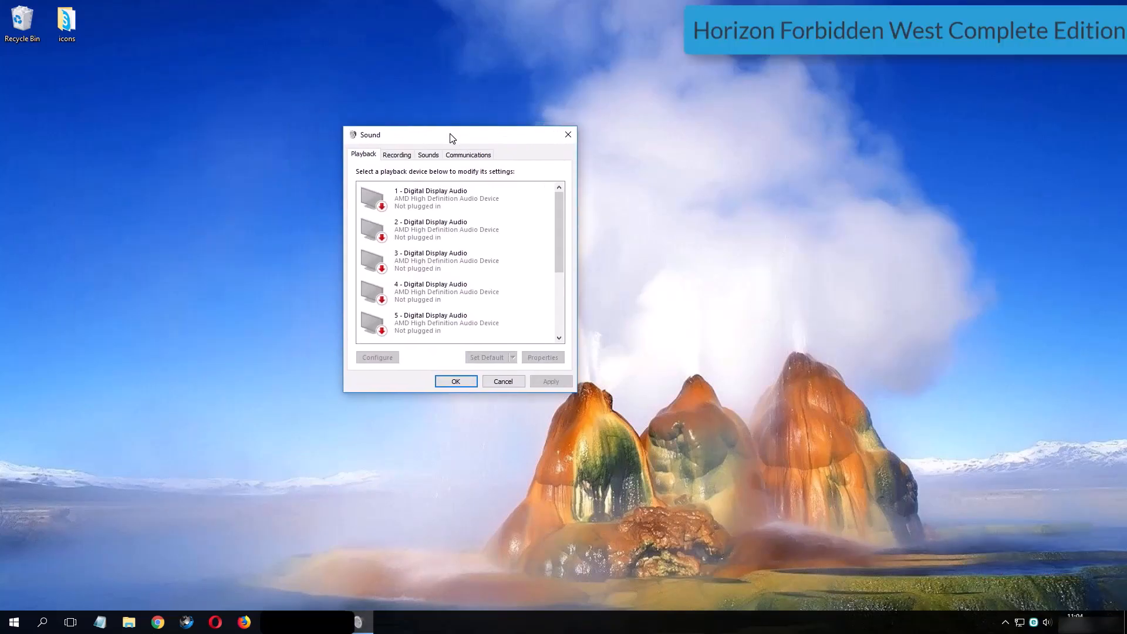
pyautogui.moveTo(562, 213); pyautogui.dragTo(562, 274)
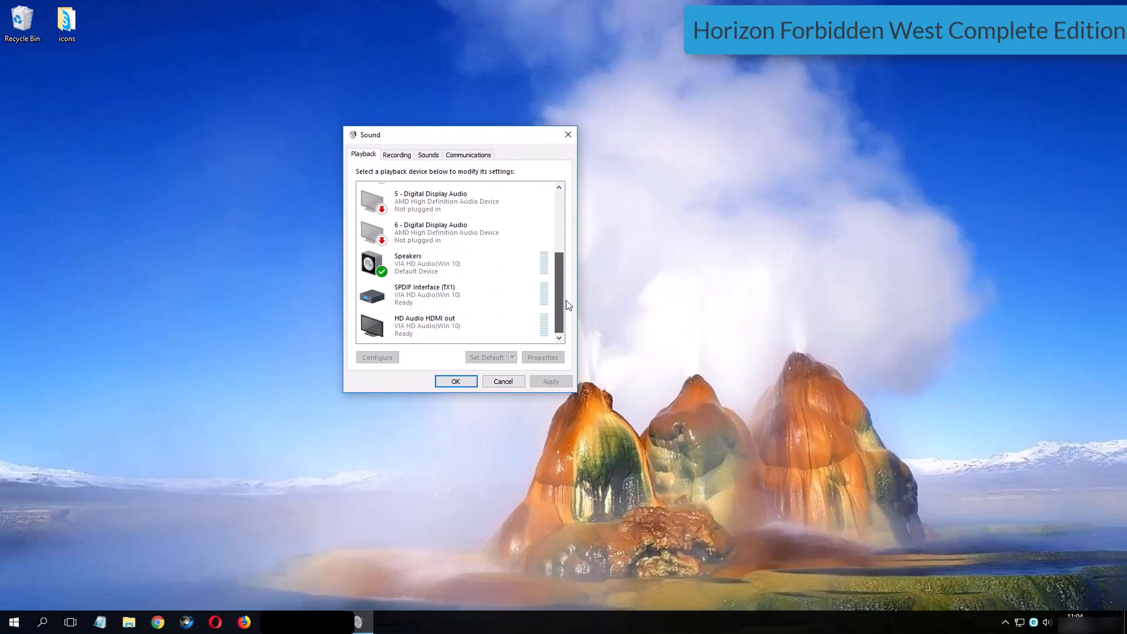
pyautogui.click(383, 275)
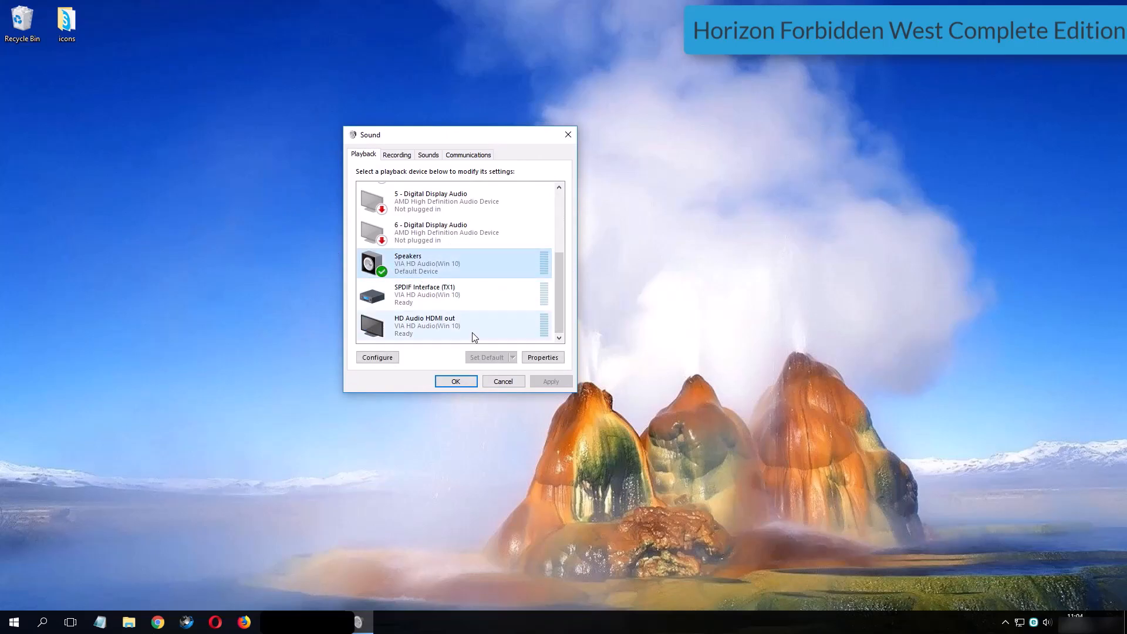
pyautogui.press('Tab')
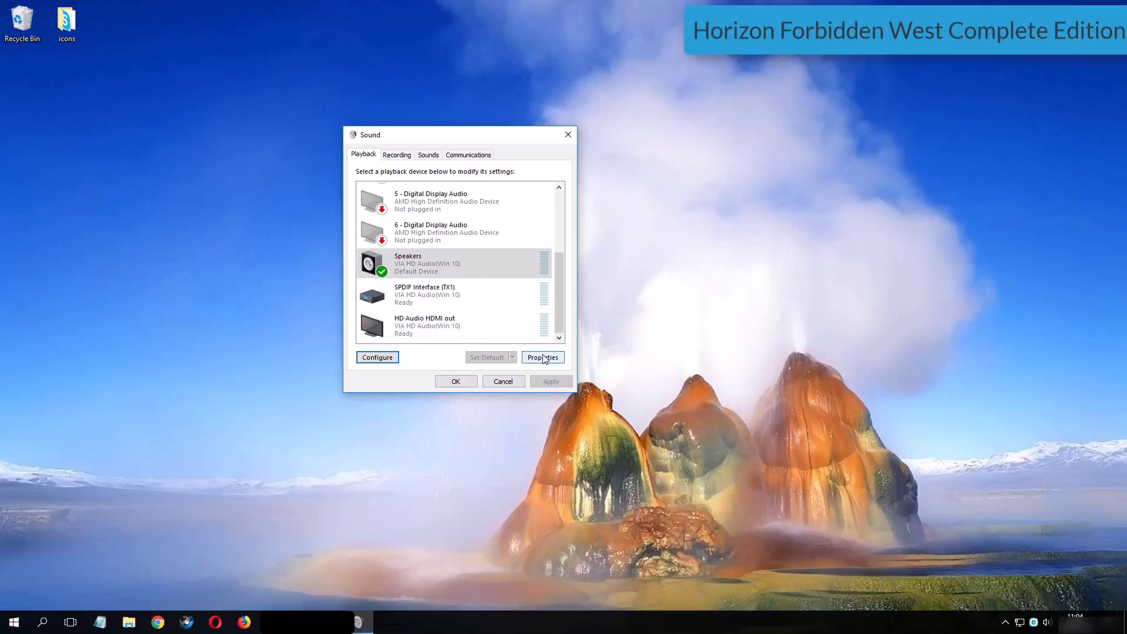
pyautogui.click(543, 358)
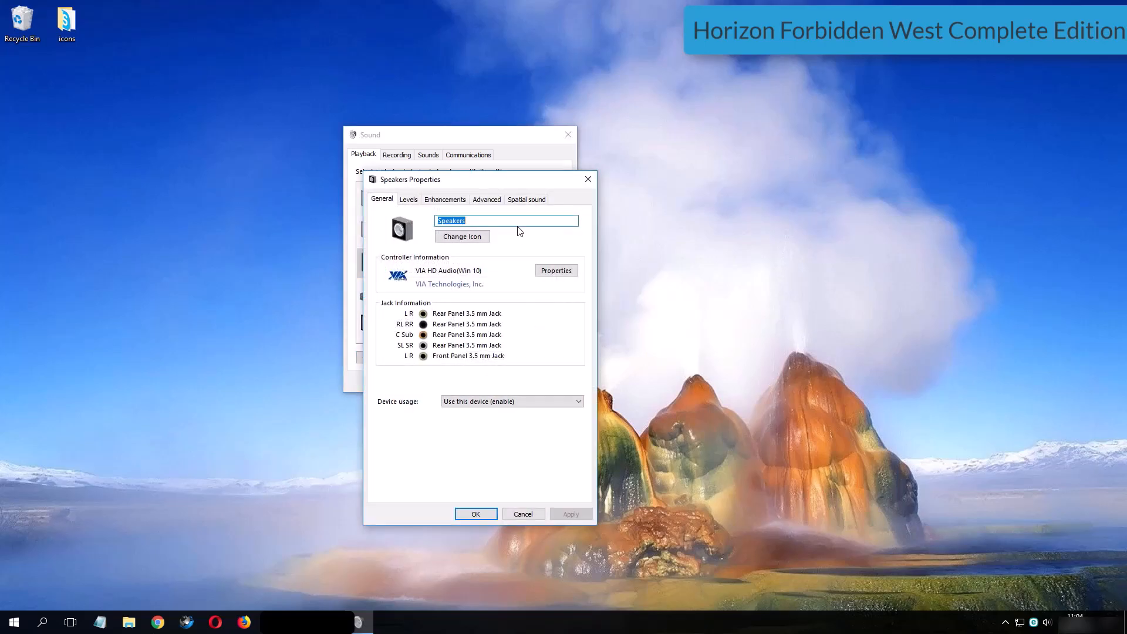
pyautogui.click(484, 202)
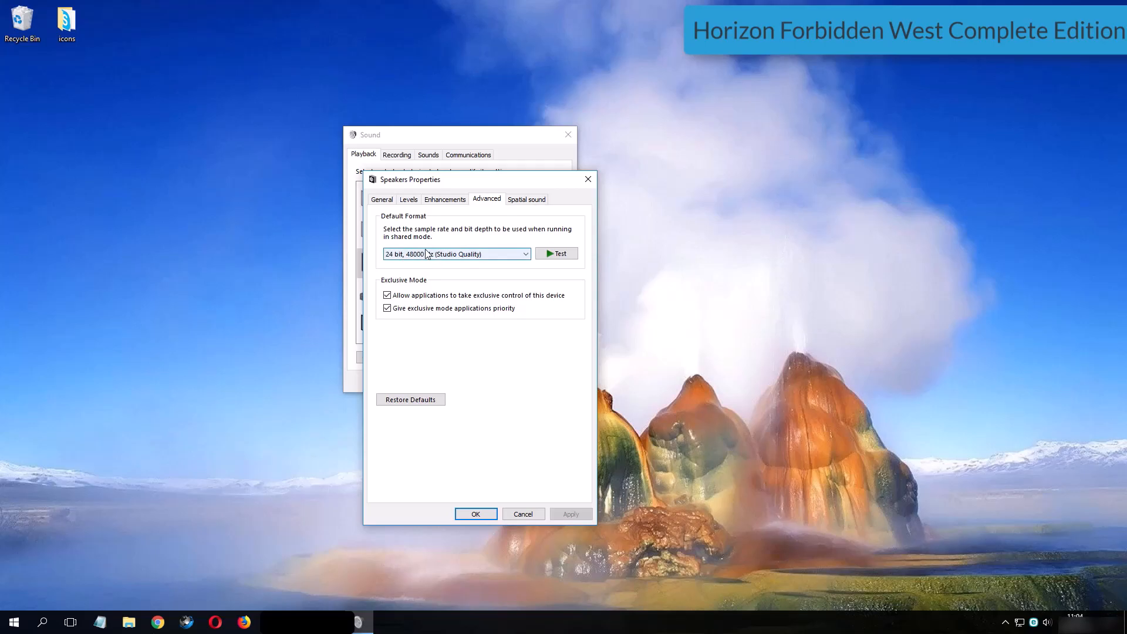
# Set the Speakers' default format to 16 bit, 44100 Hz (CD Quality) and apply it even though the device is in use
pyautogui.click(459, 257)
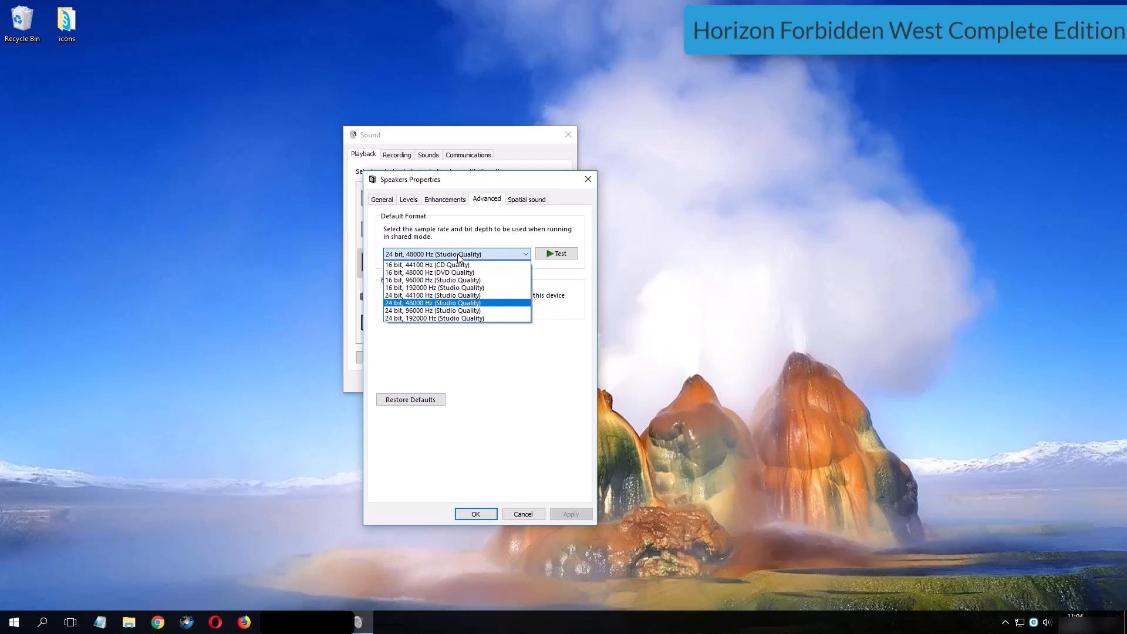
pyautogui.click(427, 318)
pyautogui.click(510, 254)
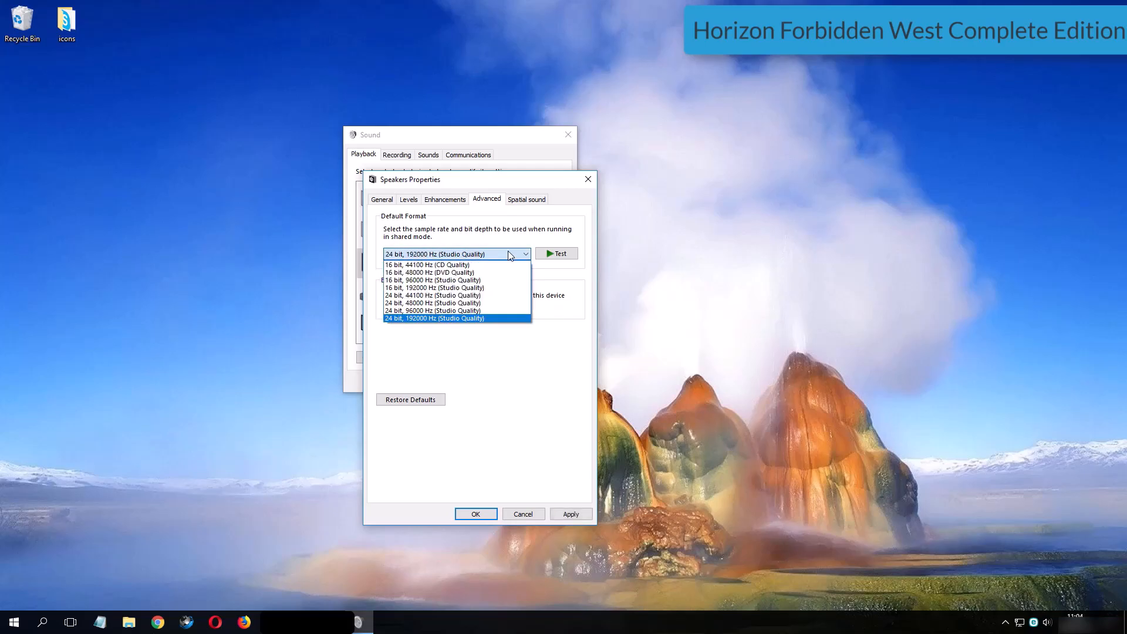
pyautogui.click(449, 265)
pyautogui.click(583, 514)
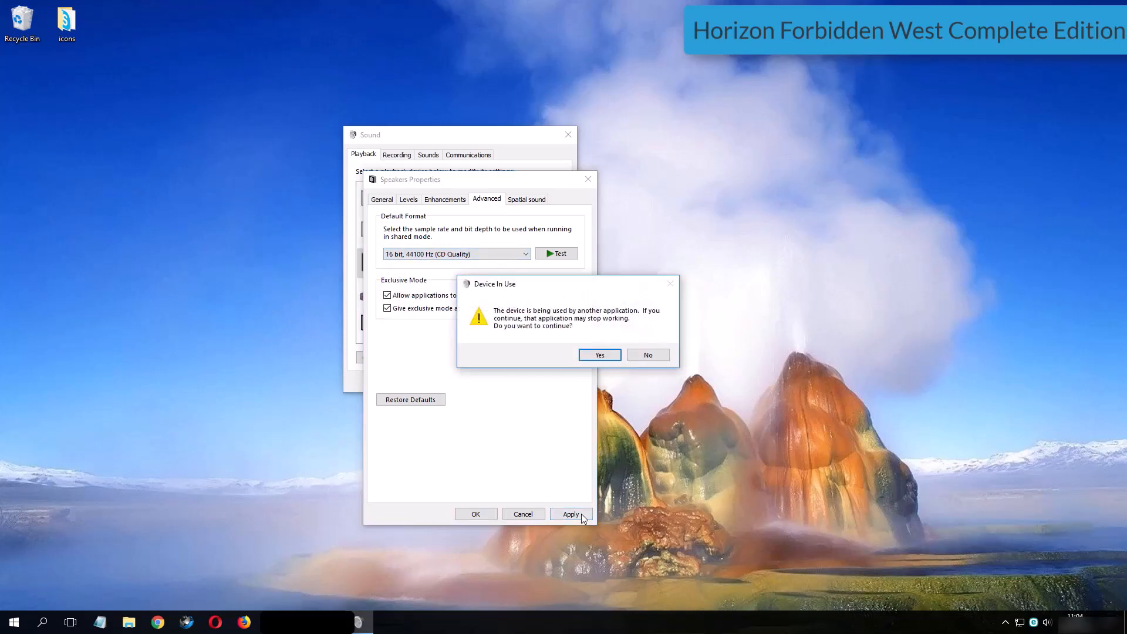
pyautogui.click(584, 356)
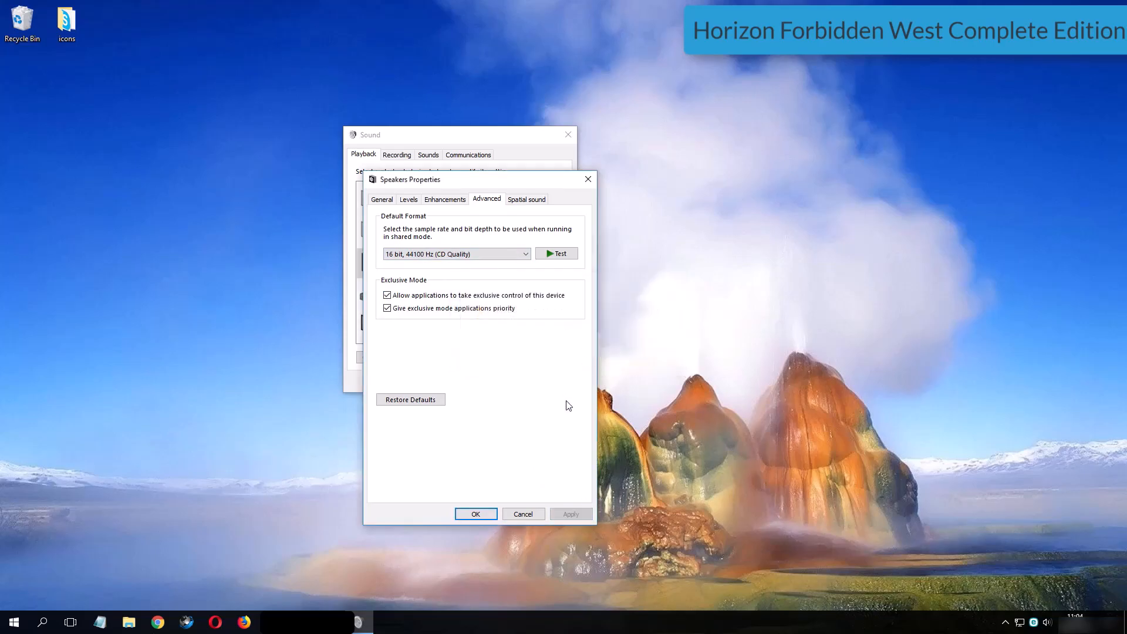
# Confirm the Speakers properties, close the Sound settings and refresh the desktop
pyautogui.click(475, 514)
pyautogui.click(459, 381)
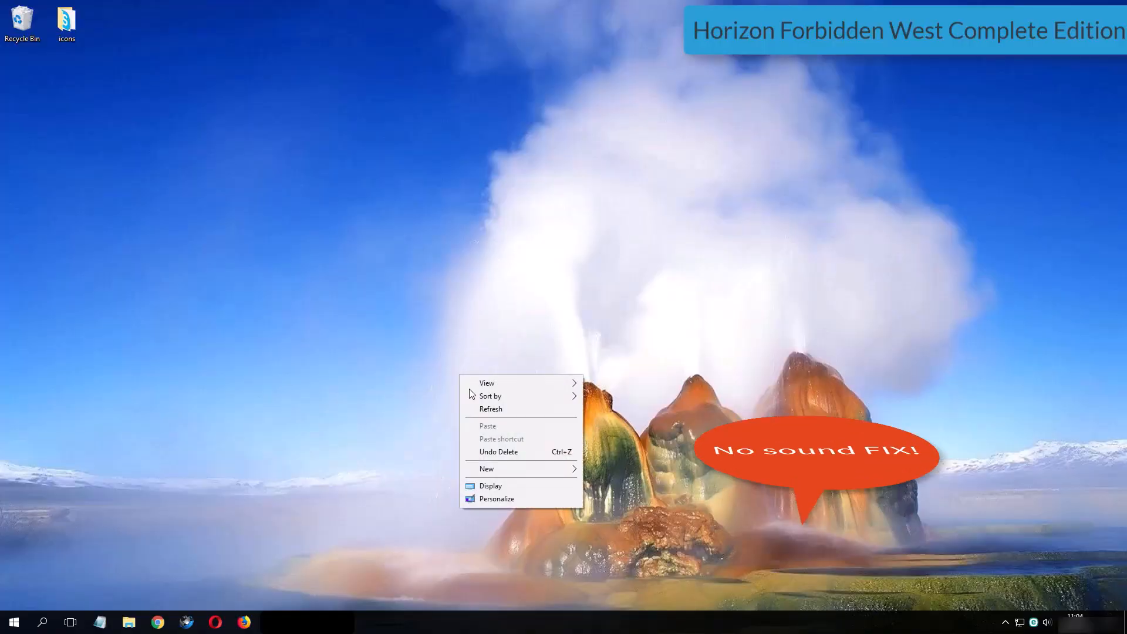
pyautogui.click(480, 407)
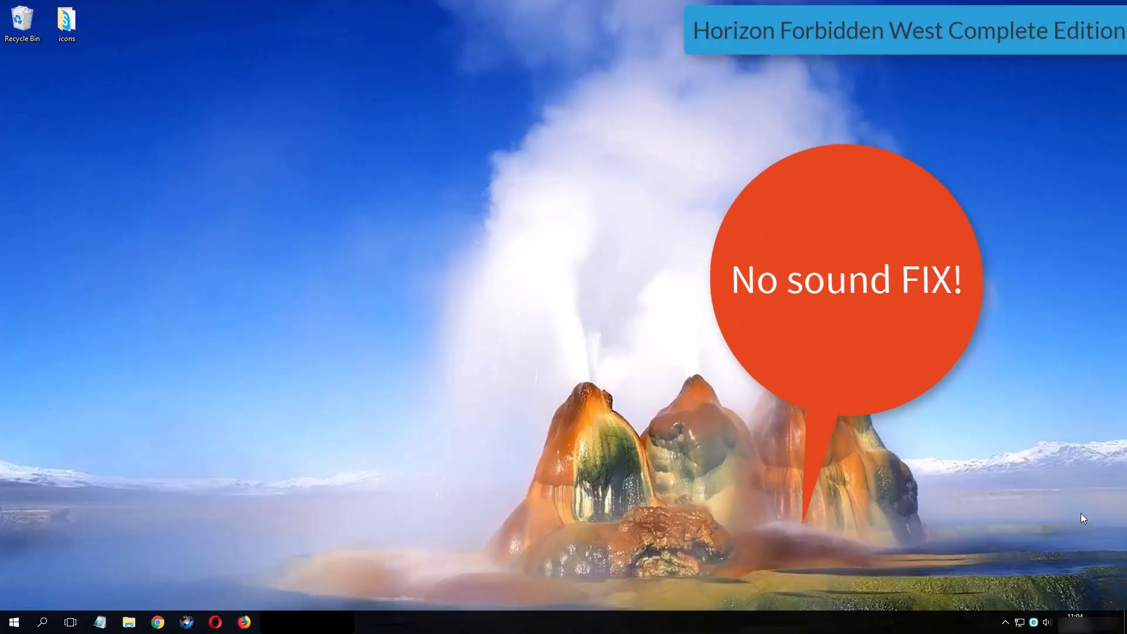
# Reopen the Windows playback devices and open the properties of the default Speakers device
pyautogui.rightClick(1046, 621)
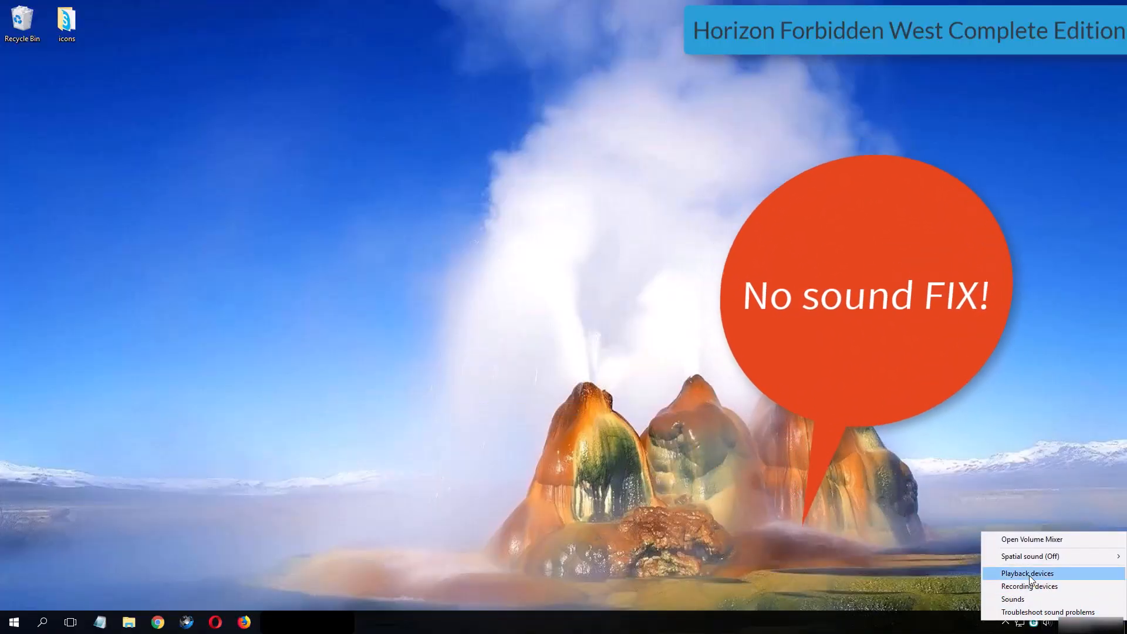
pyautogui.click(1028, 571)
pyautogui.moveTo(181, 104); pyautogui.dragTo(312, 128)
pyautogui.scroll(-3, 411, 253)
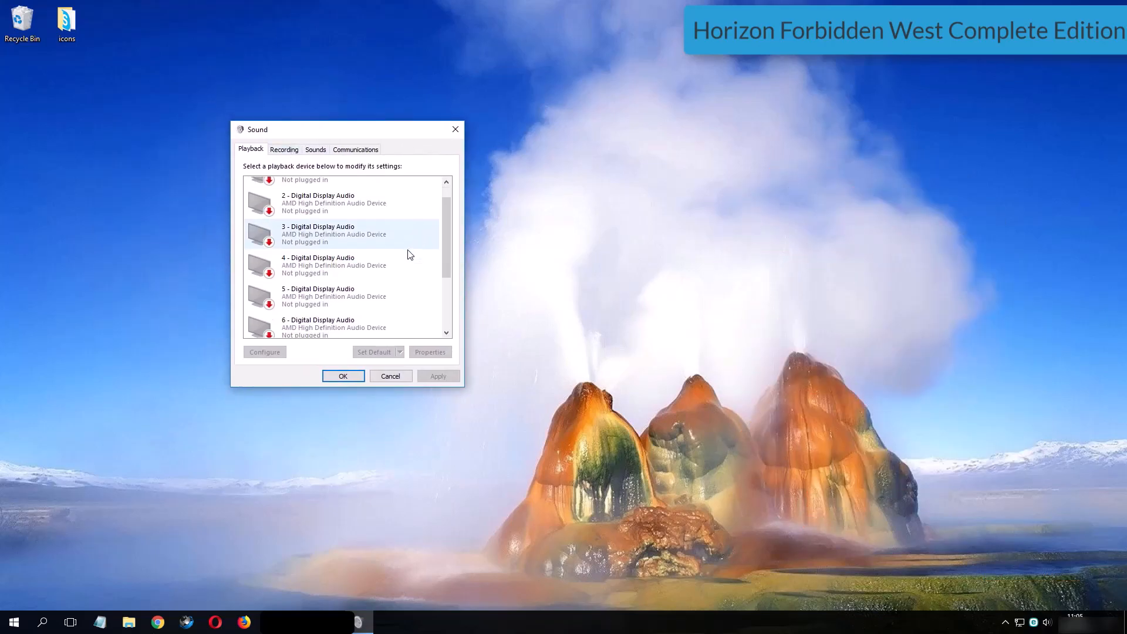
pyautogui.scroll(-1, 391, 267)
pyautogui.click(321, 293)
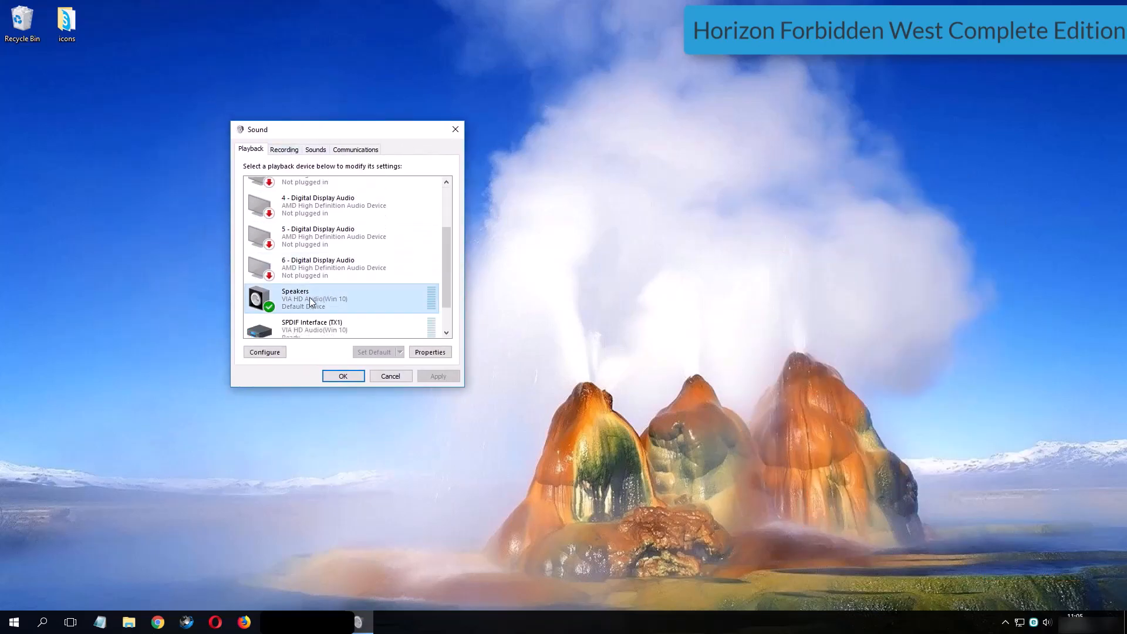
pyautogui.doubleClick(308, 297)
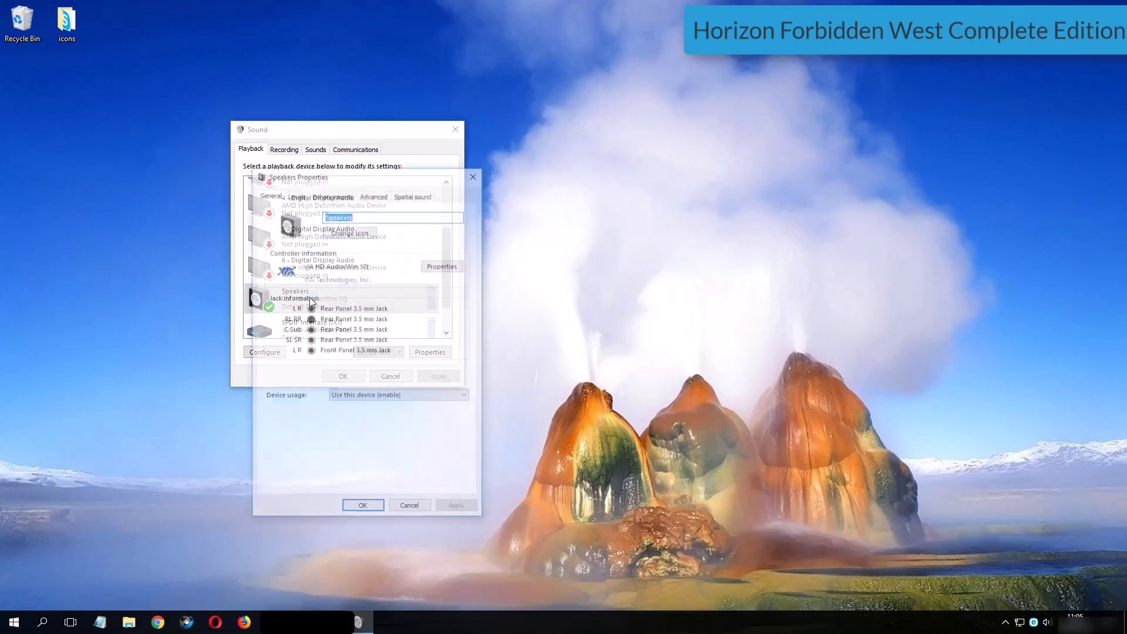
# Set the Speakers' default format to 24 bit, 192000 Hz (Studio Quality) and confirm the properties
pyautogui.click(376, 198)
pyautogui.click(352, 252)
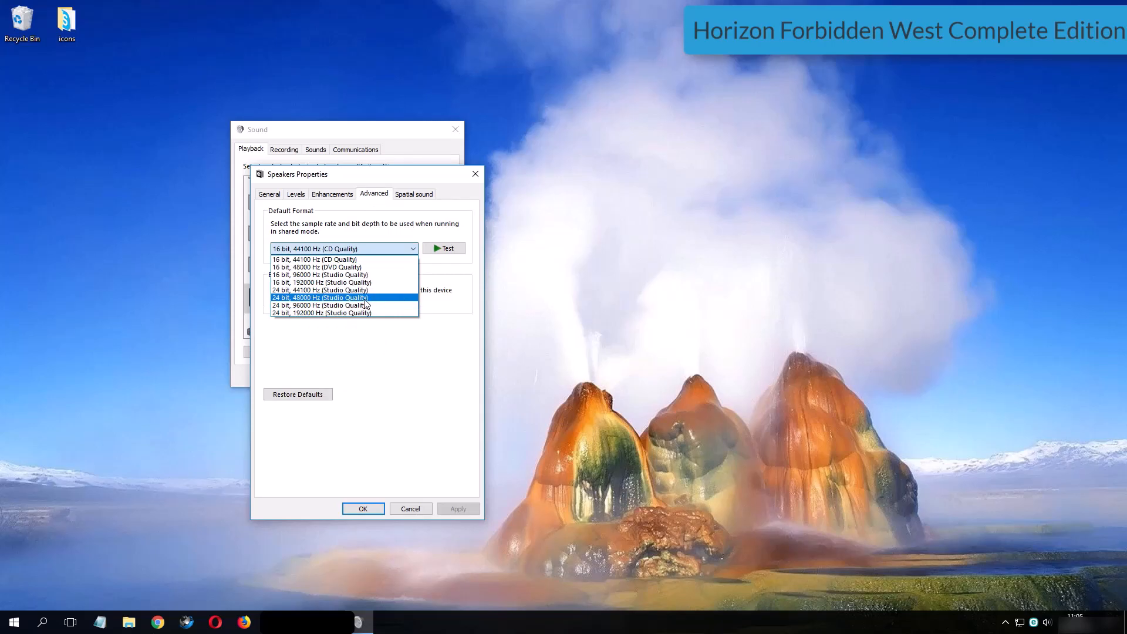
pyautogui.click(368, 313)
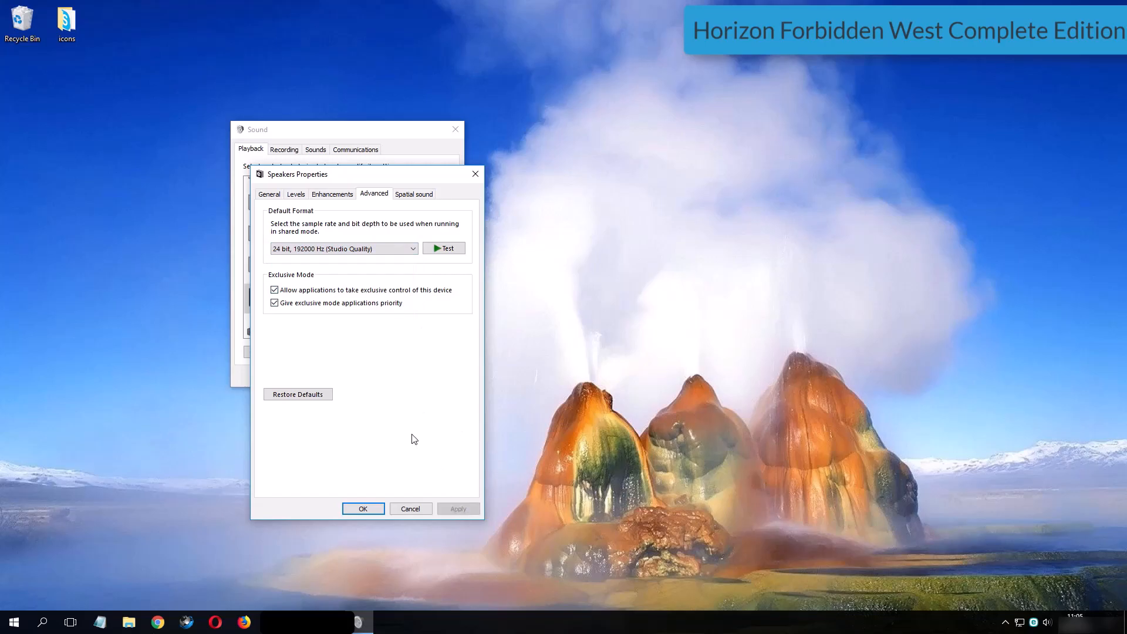
pyautogui.click(363, 509)
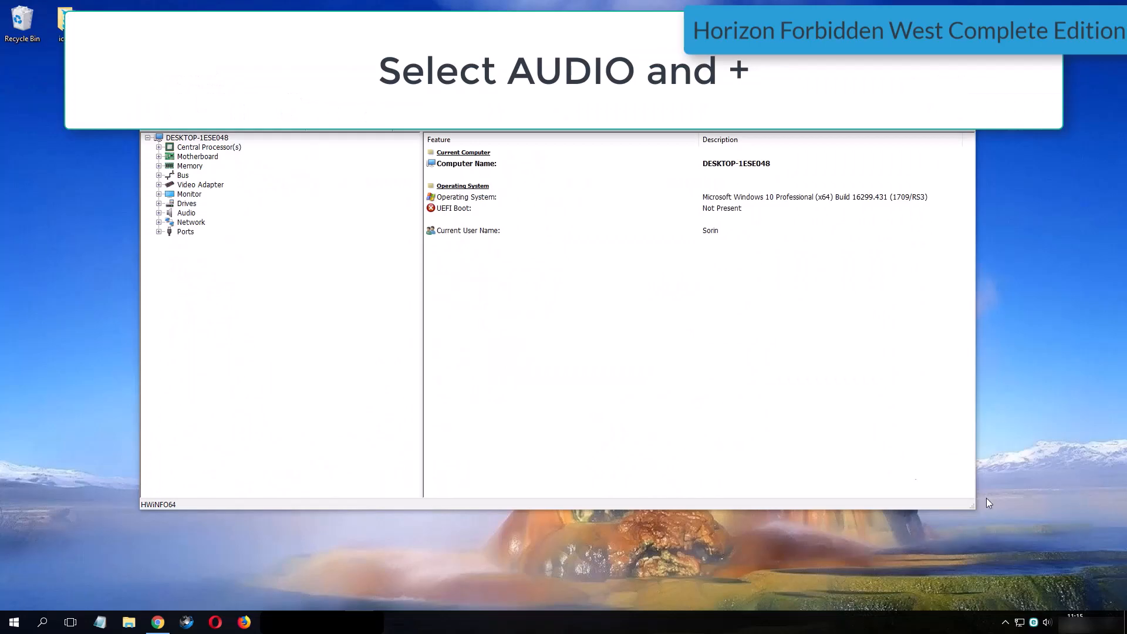
# In HWiNFO64, expand the Audio devices and display the details of the first High Definition Audio Controller
pyautogui.click(182, 215)
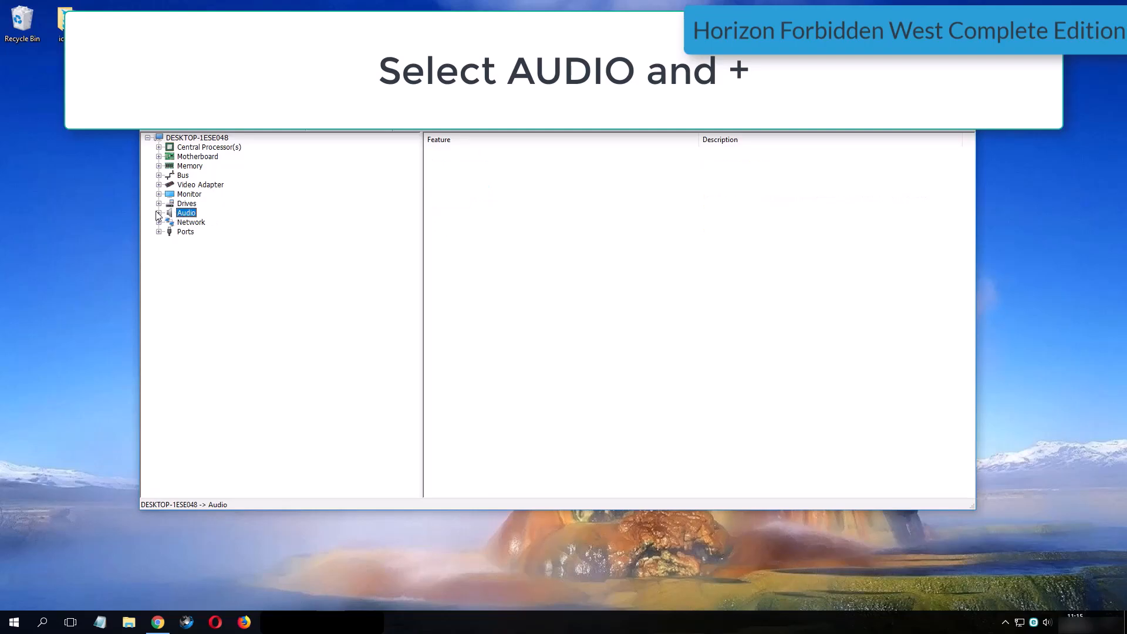
pyautogui.click(159, 213)
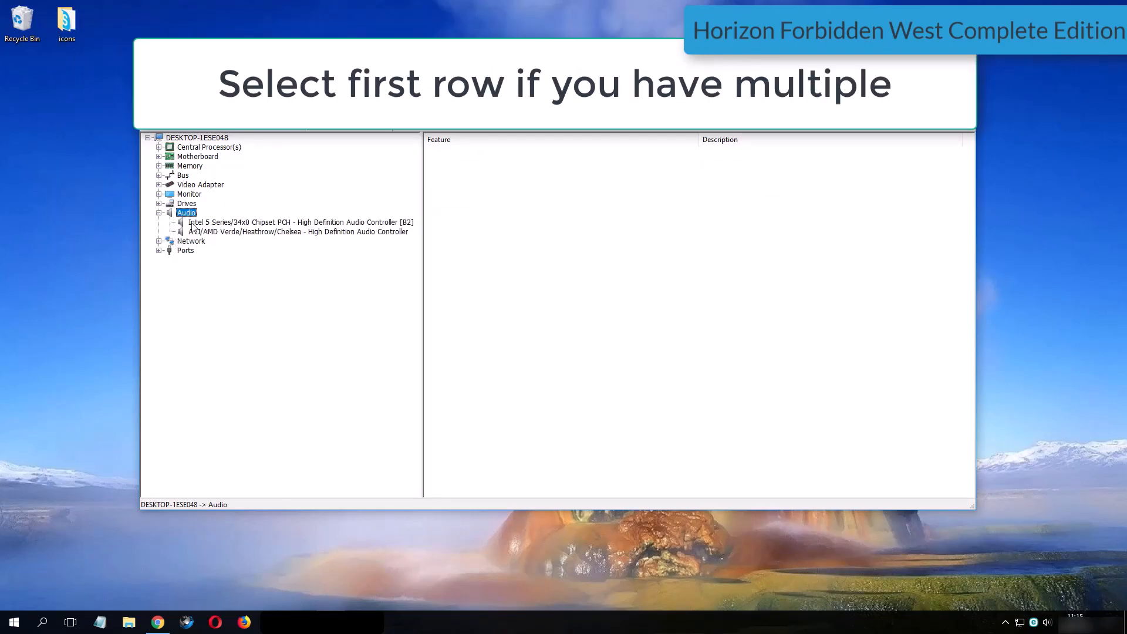
pyautogui.click(190, 225)
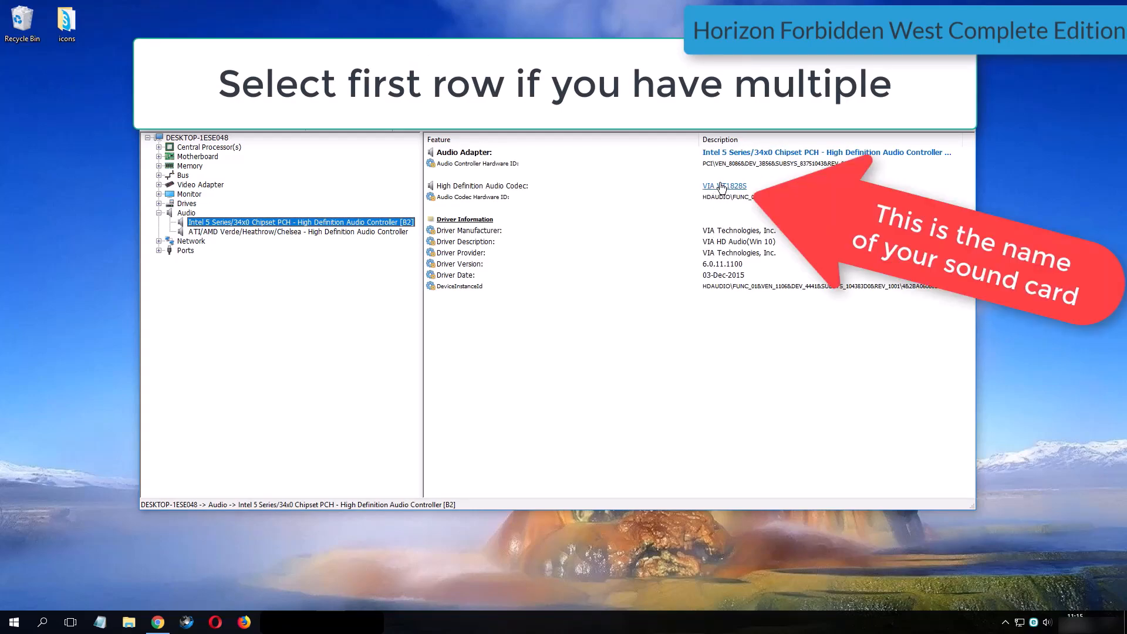
# Bring up the product and driver options for the High Definition Audio Codec entry, then dismiss them
pyautogui.click(693, 176)
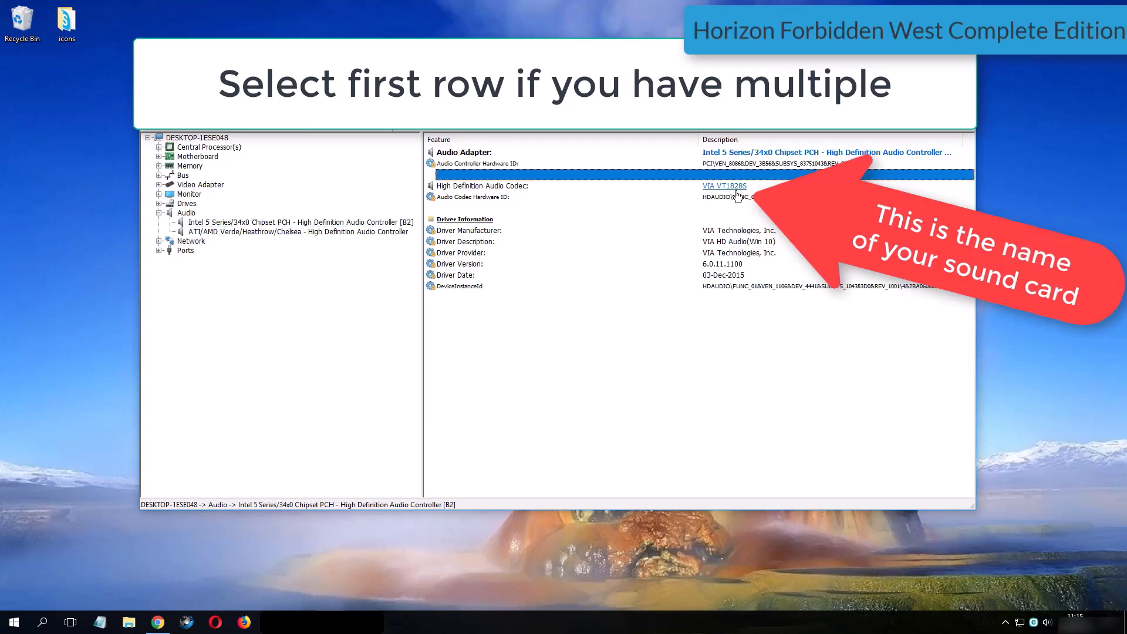
pyautogui.rightClick(750, 188)
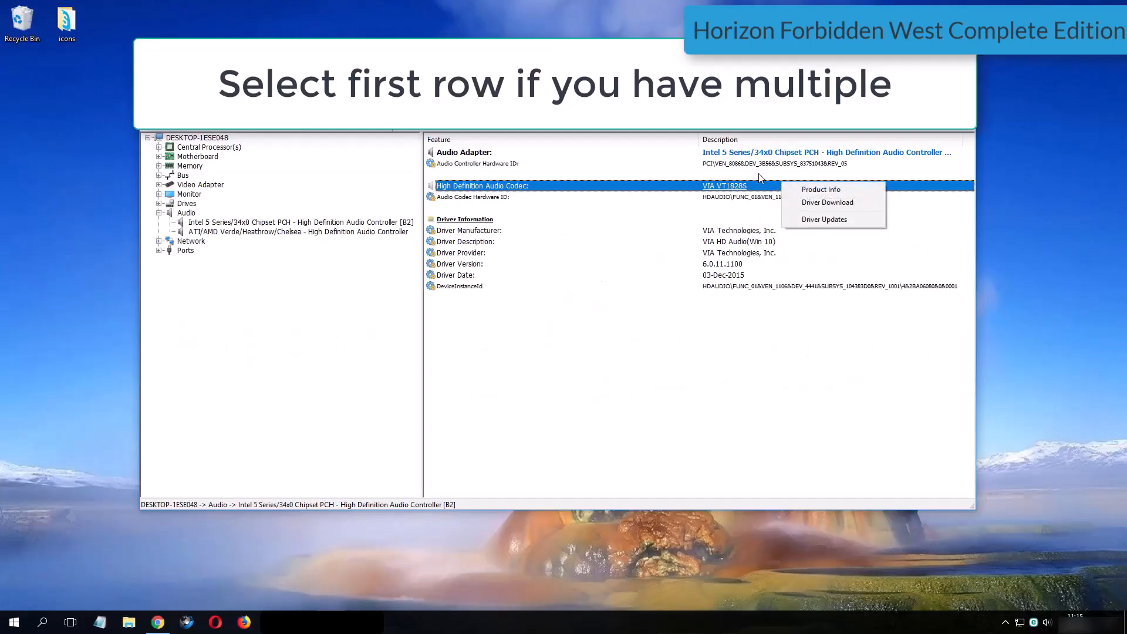
pyautogui.click(761, 176)
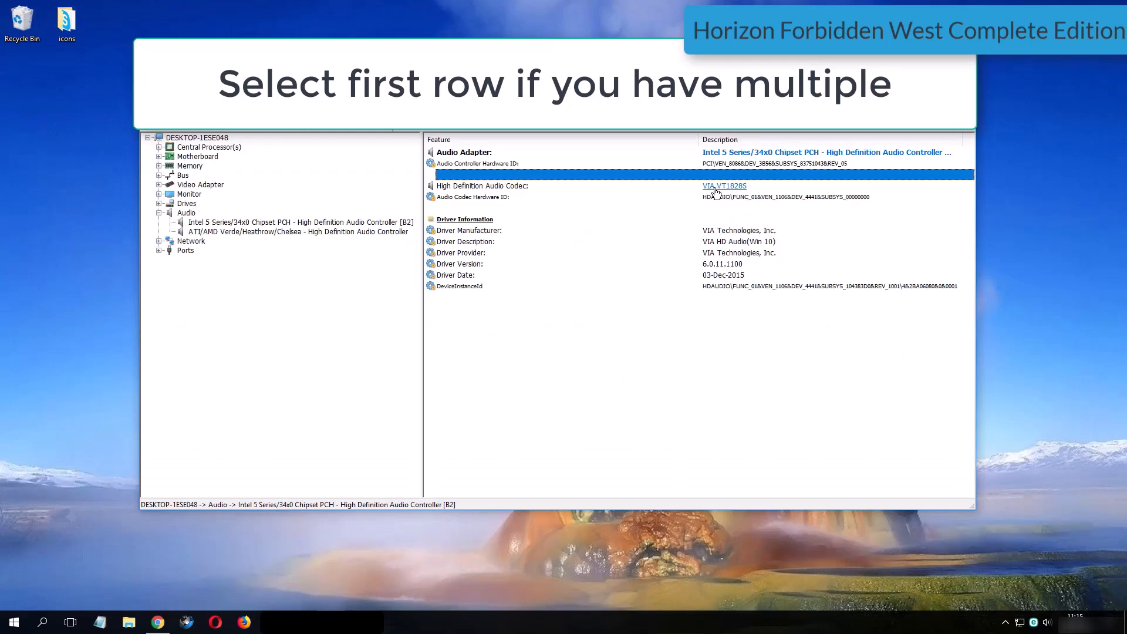
pyautogui.rightClick(717, 186)
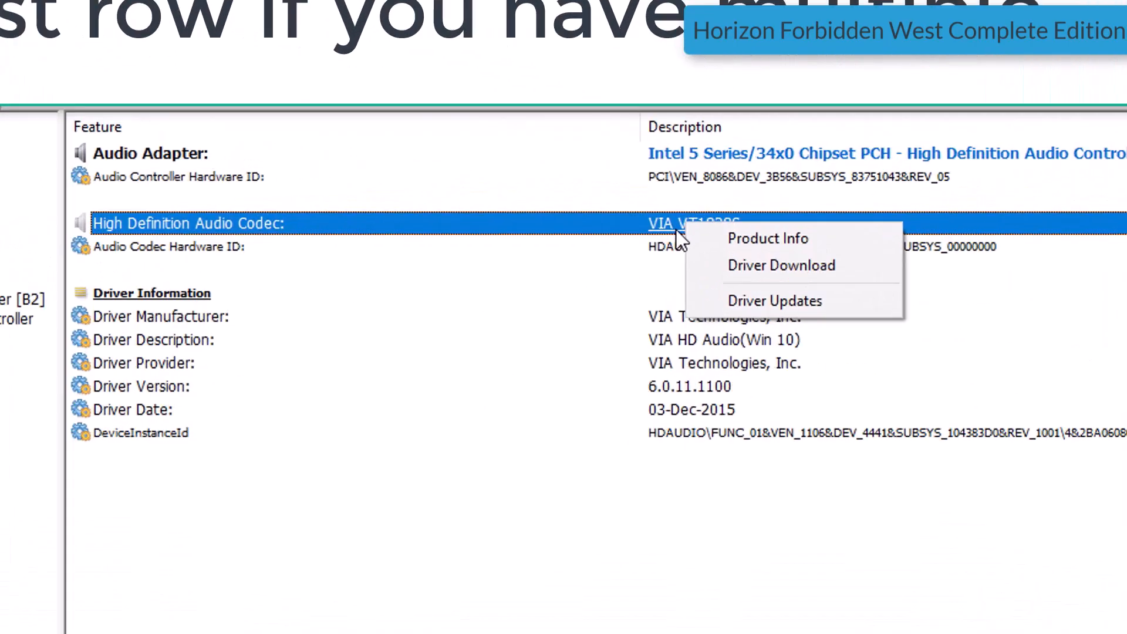
pyautogui.click(615, 272)
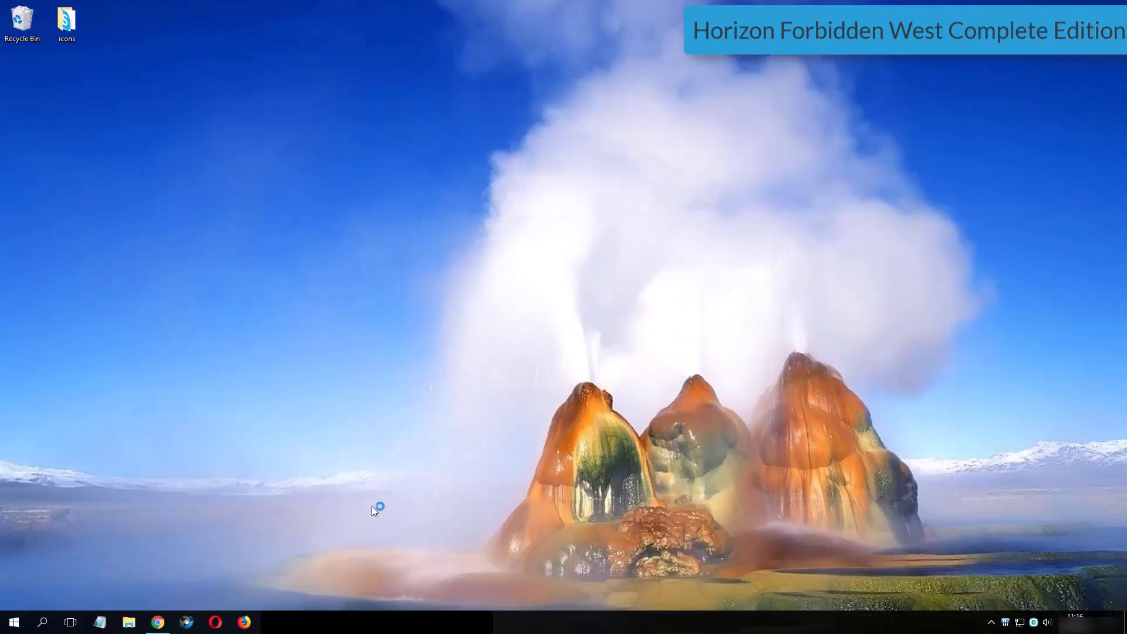
# Switch to Chrome and examine the gamefixissue.com driver guide for the sound card section and its audio driver downloads
pyautogui.click(157, 622)
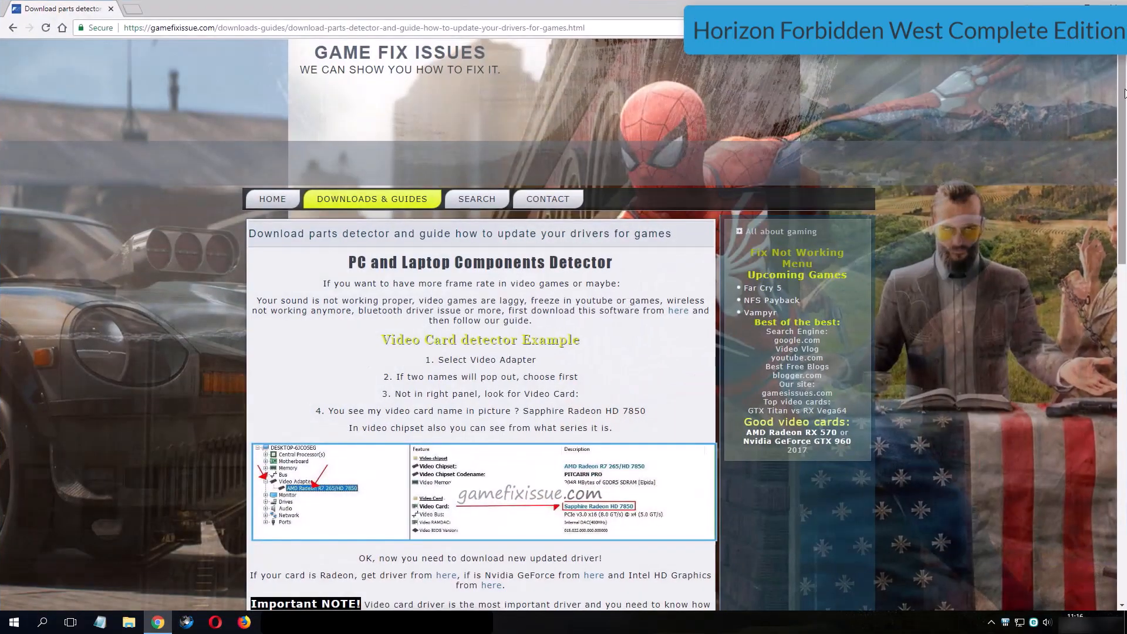
pyautogui.moveTo(1124, 145); pyautogui.dragTo(1118, 209)
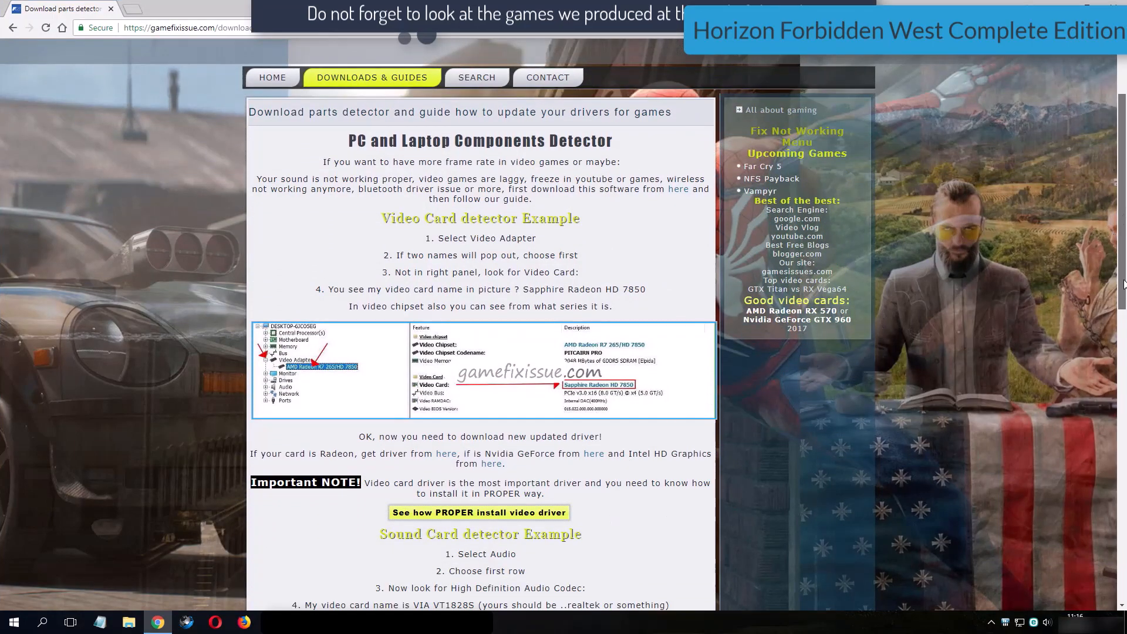
pyautogui.scroll(-8, 724, 452)
pyautogui.scroll(-6, 545, 399)
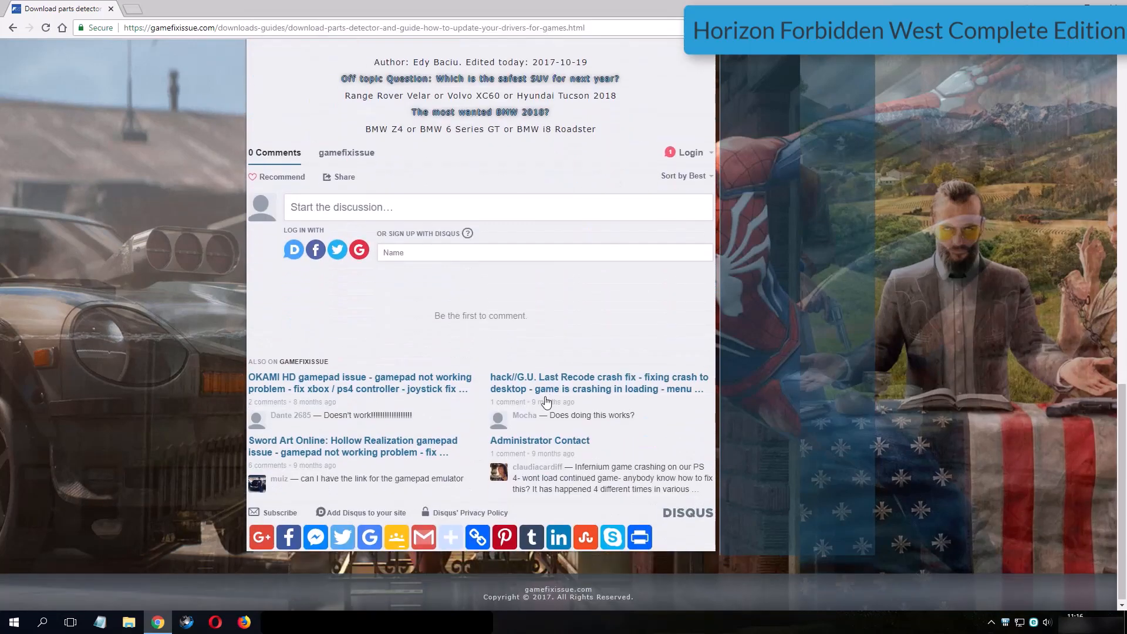
pyautogui.scroll(8, 545, 399)
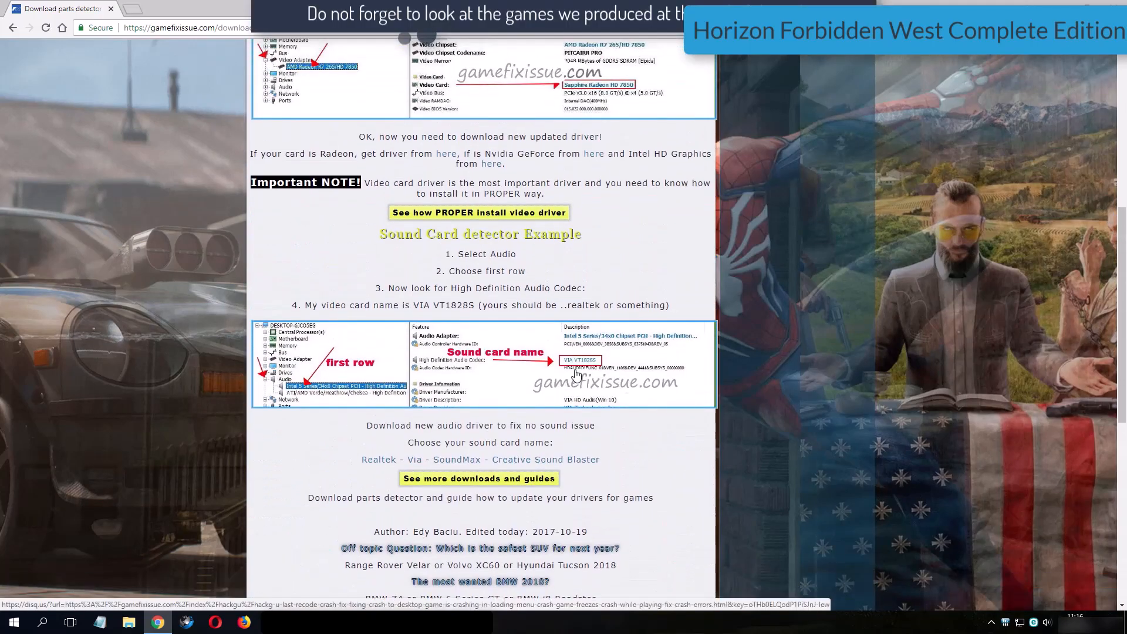
pyautogui.scroll(1, 509, 504)
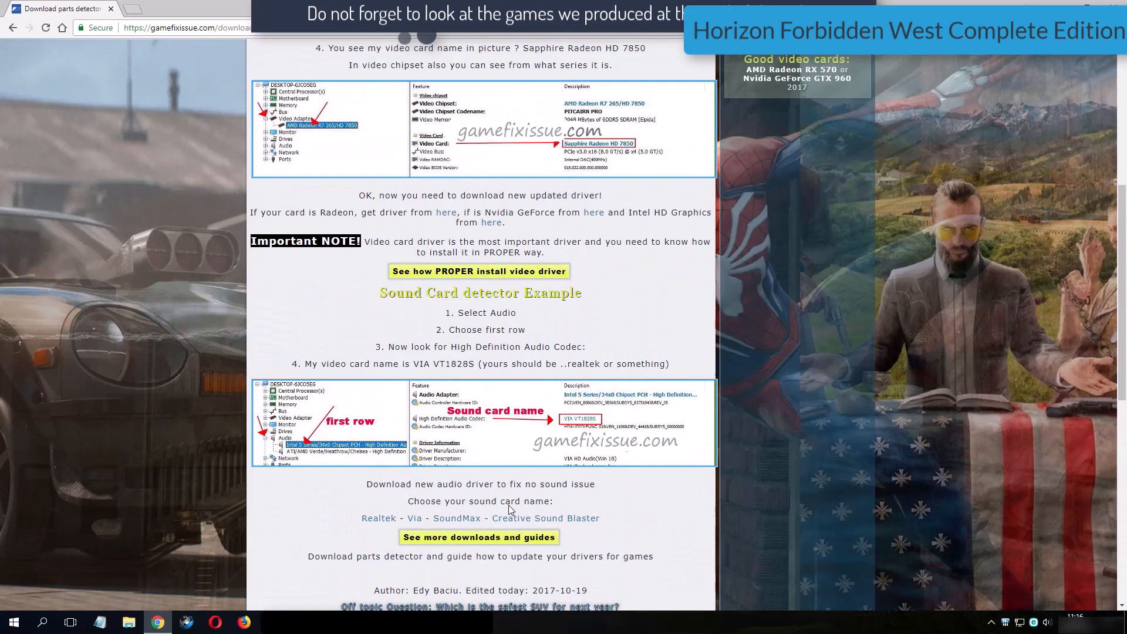